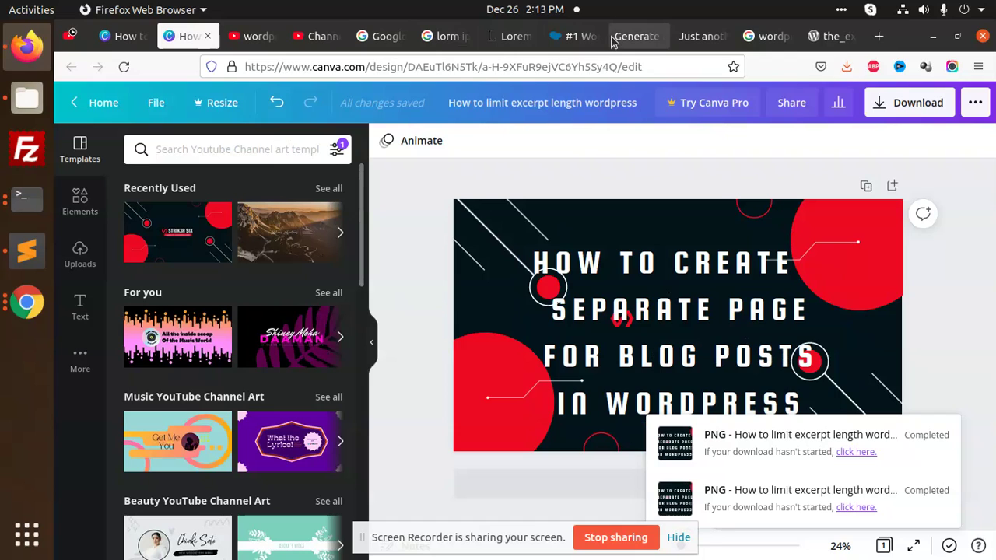
# - Switch to the WordPress tab and go to the admin Dashboard
pyautogui.click(700, 36)
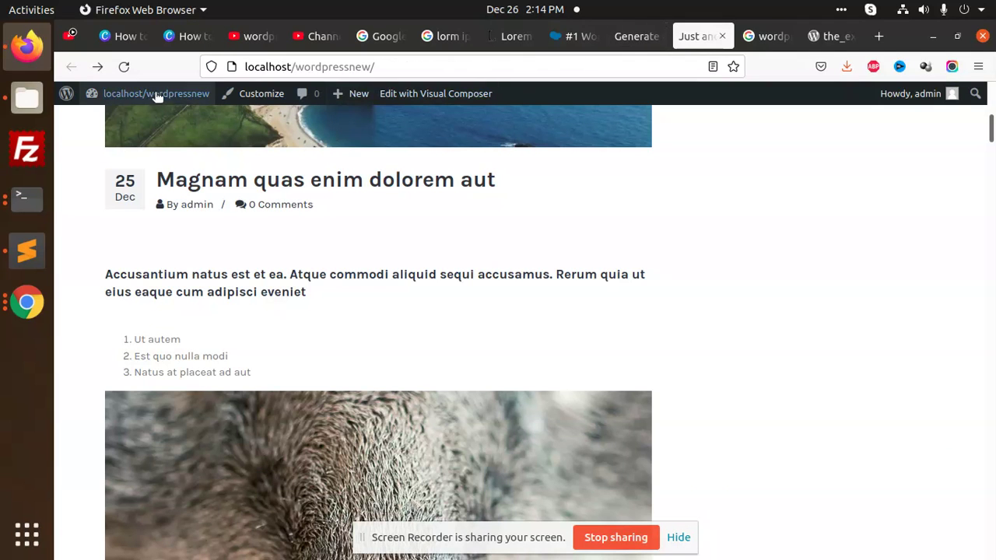
pyautogui.moveTo(157, 95)
pyautogui.click(119, 123)
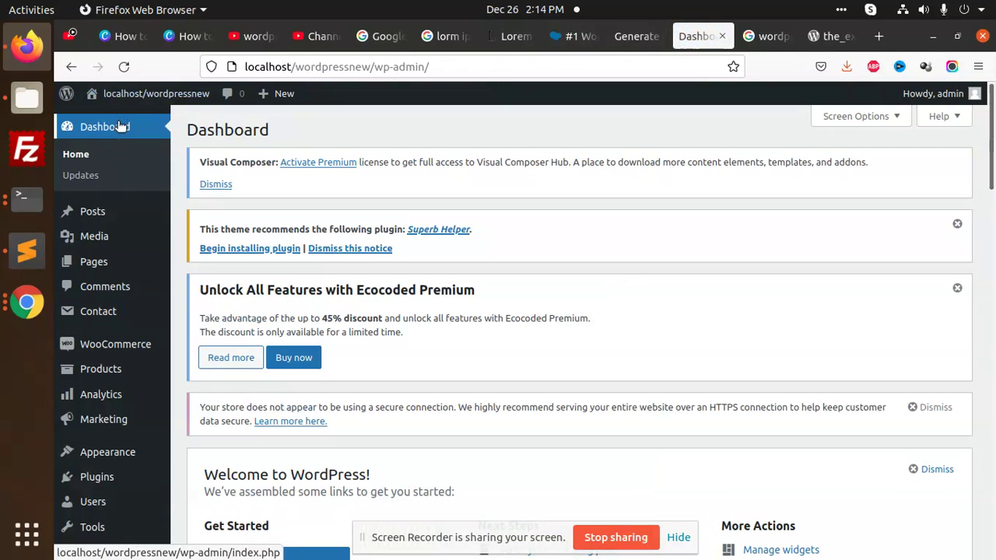
# - Open the site front page in a new tab and scroll through it
pyautogui.moveTo(159, 93)
pyautogui.middleClick(117, 118)
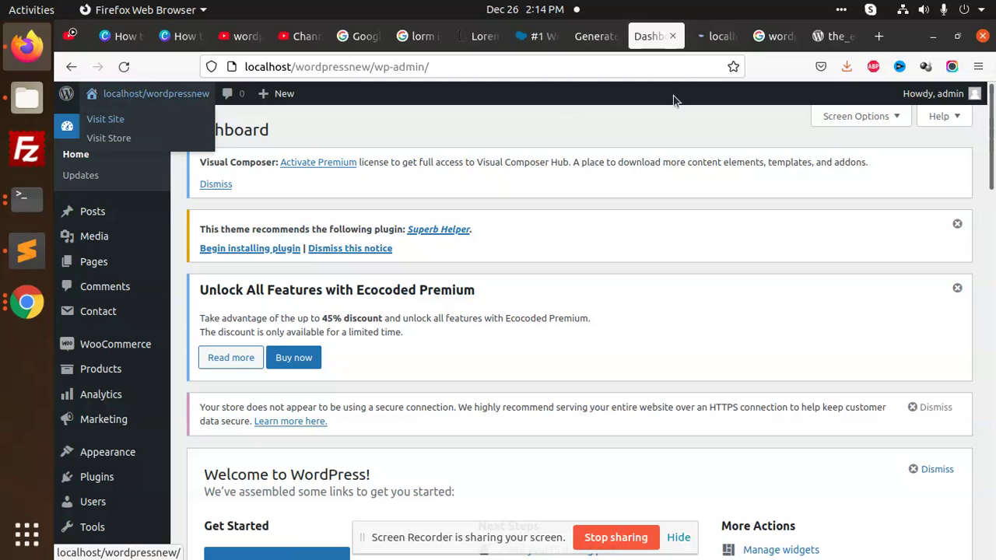
pyautogui.click(699, 37)
pyautogui.scroll(-10, 542, 312)
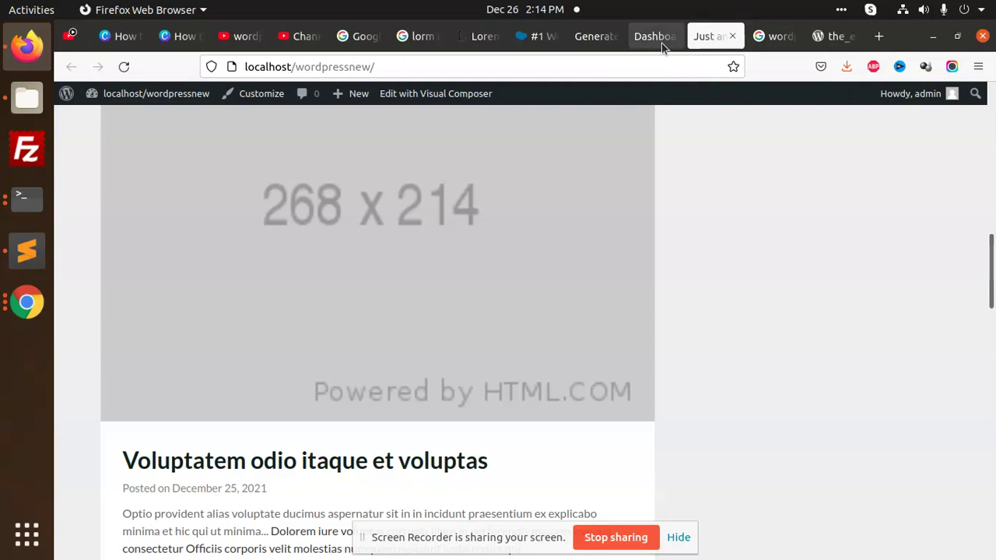
# - Back on the Dashboard, open Settings > Reading in a background tab
pyautogui.click(662, 43)
pyautogui.moveTo(110, 450)
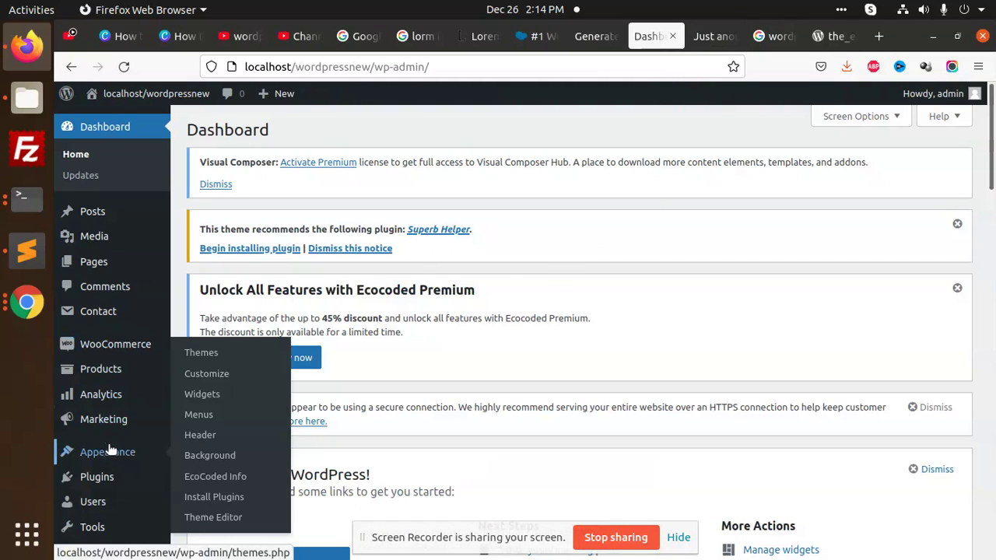
pyautogui.scroll(-4, 105, 435)
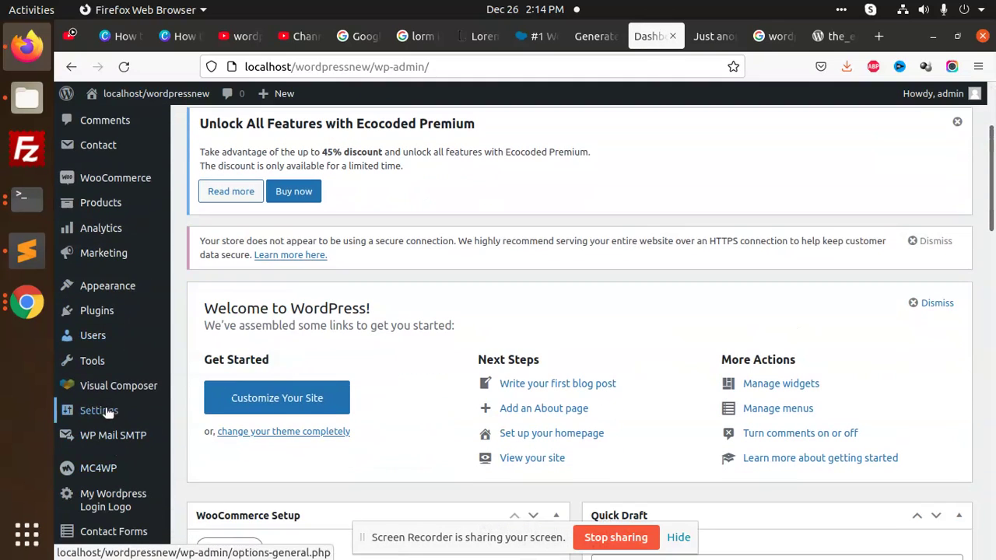
pyautogui.moveTo(86, 412)
pyautogui.middleClick(196, 432)
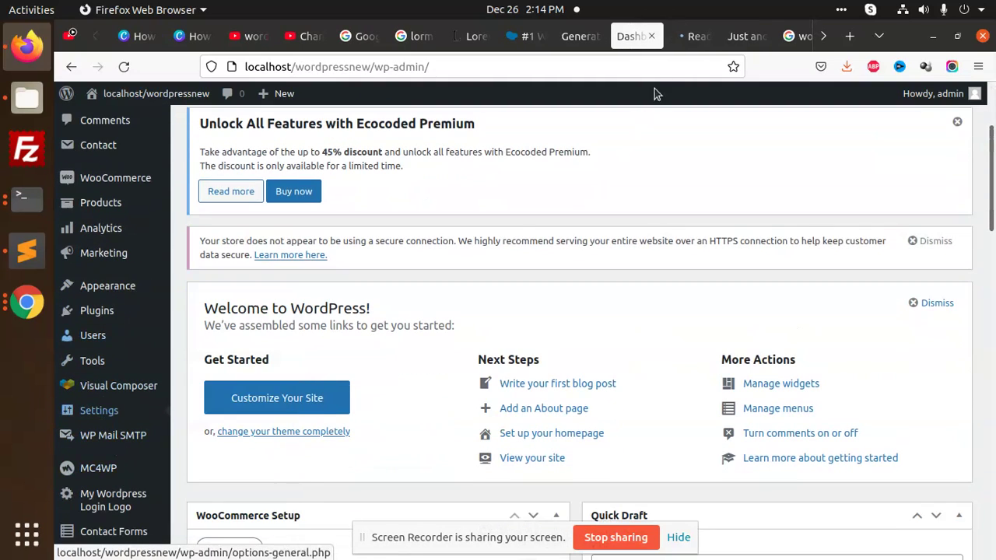
# - Make the homepage the static About us page and use test page as the posts page
pyautogui.click(689, 36)
pyautogui.scroll(-6, 440, 256)
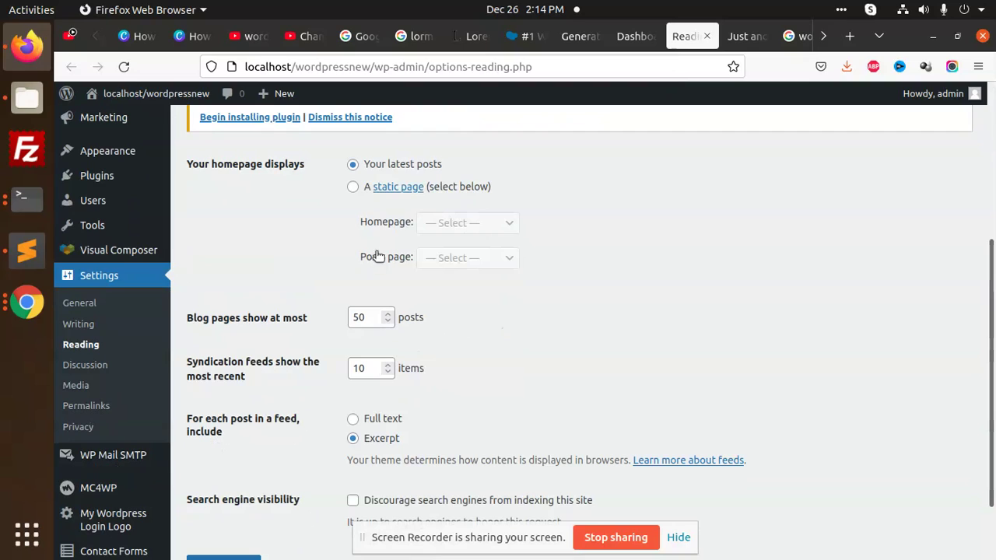
pyautogui.click(353, 187)
pyautogui.click(445, 227)
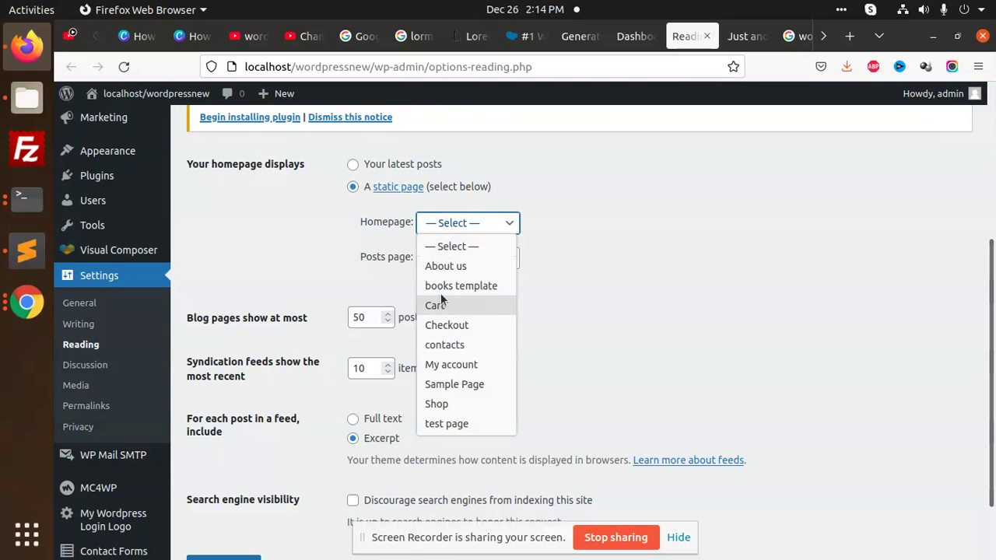
pyautogui.click(452, 270)
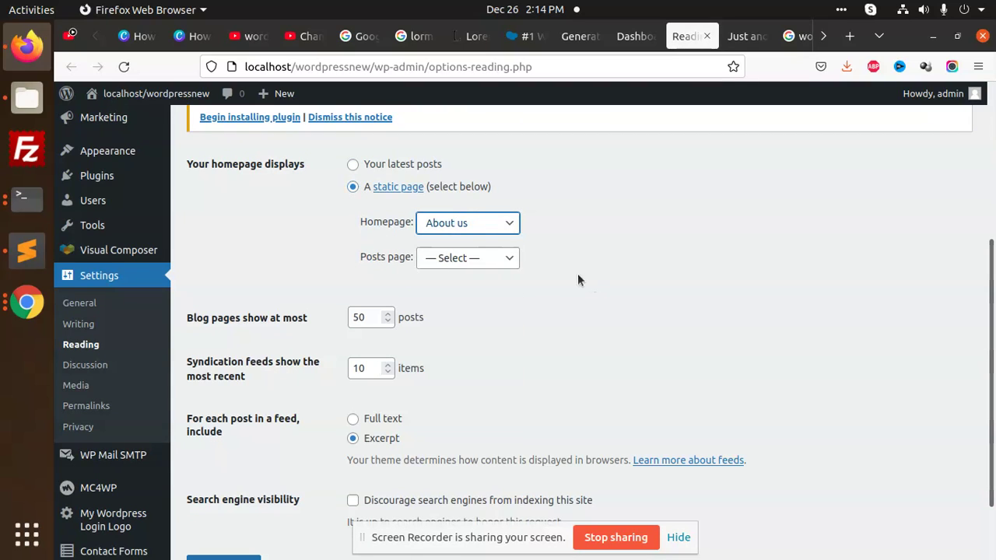
pyautogui.click(485, 261)
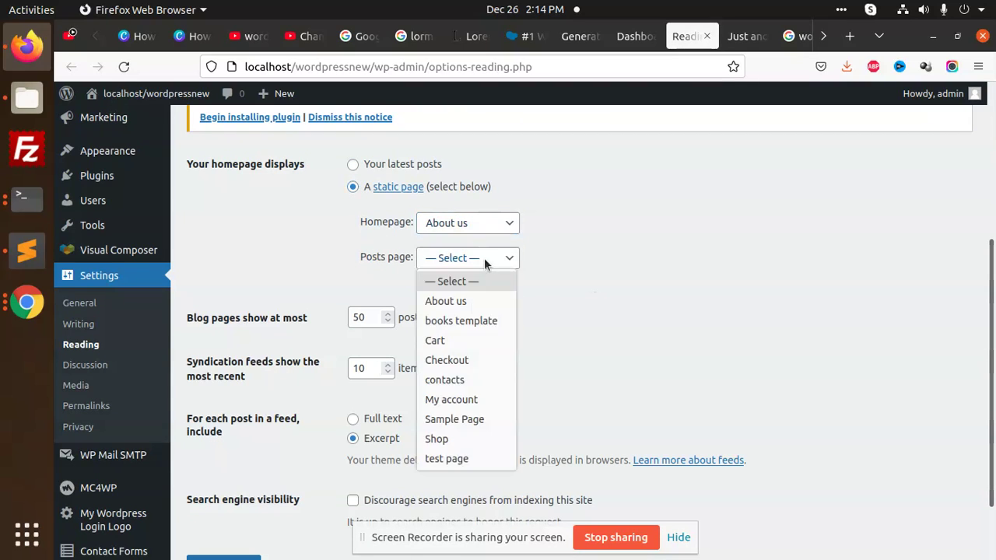
pyautogui.click(455, 459)
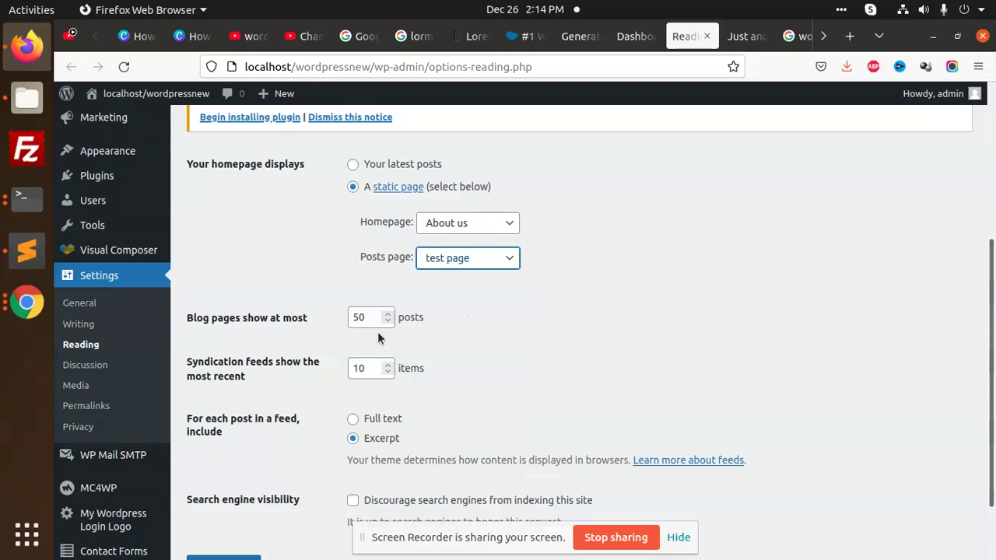
# - Set blog pages to show at most 10 posts, save, and view the front page
pyautogui.moveTo(367, 317); pyautogui.dragTo(315, 322)
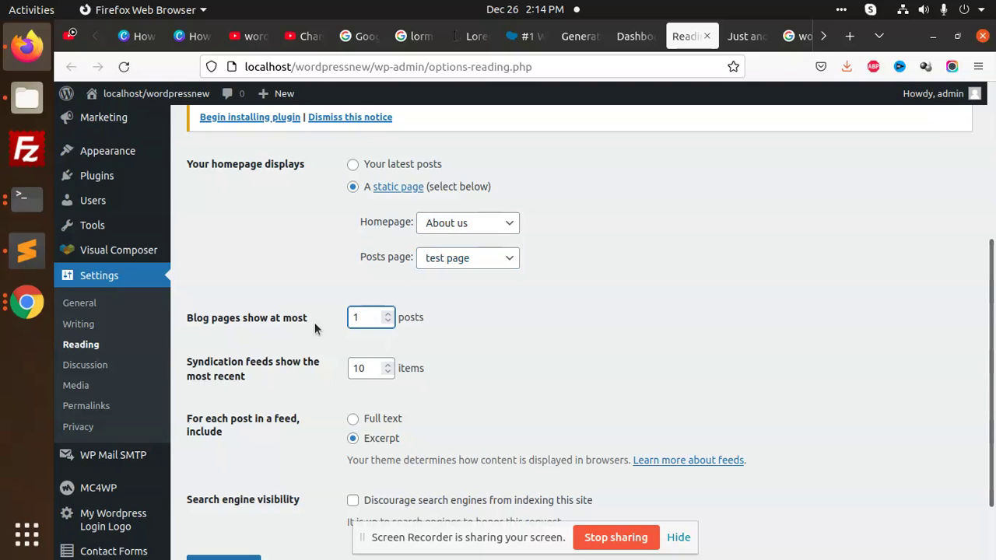
pyautogui.click(642, 360)
pyautogui.scroll(-2, 491, 418)
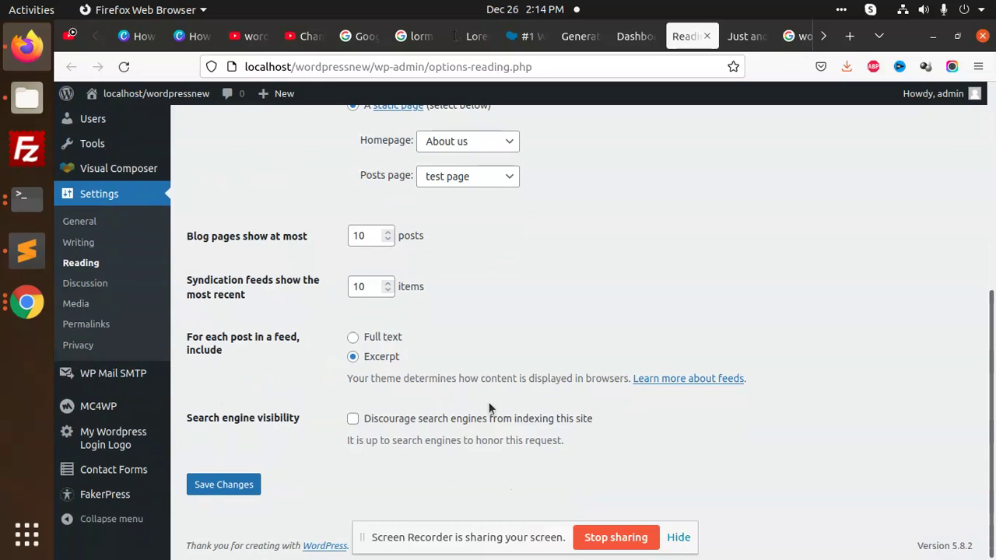
pyautogui.click(244, 486)
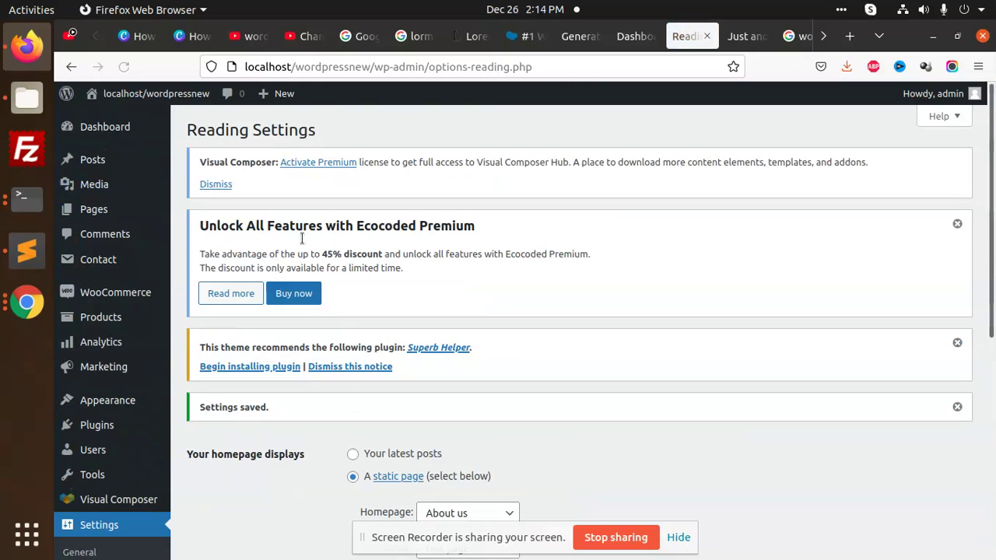
pyautogui.moveTo(109, 112)
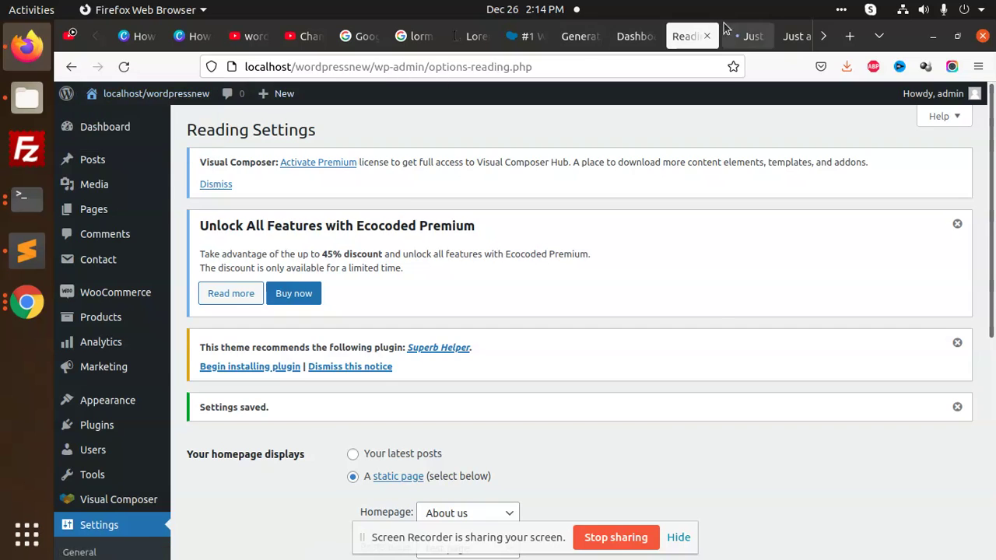
pyautogui.click(746, 36)
# - Scroll through the updated front page, then return to the admin tab
pyautogui.scroll(-3, 393, 255)
pyautogui.scroll(-12, 393, 262)
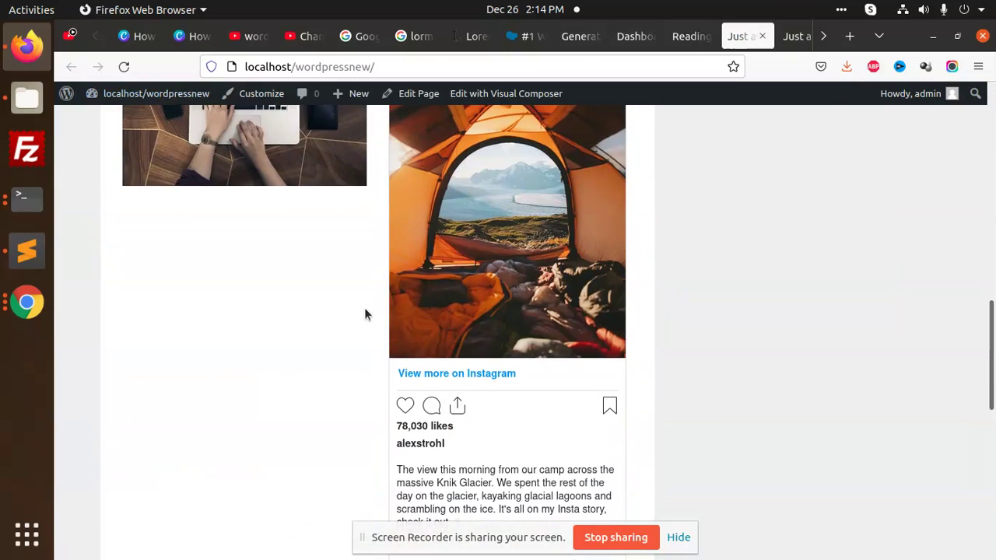
pyautogui.scroll(15, 362, 331)
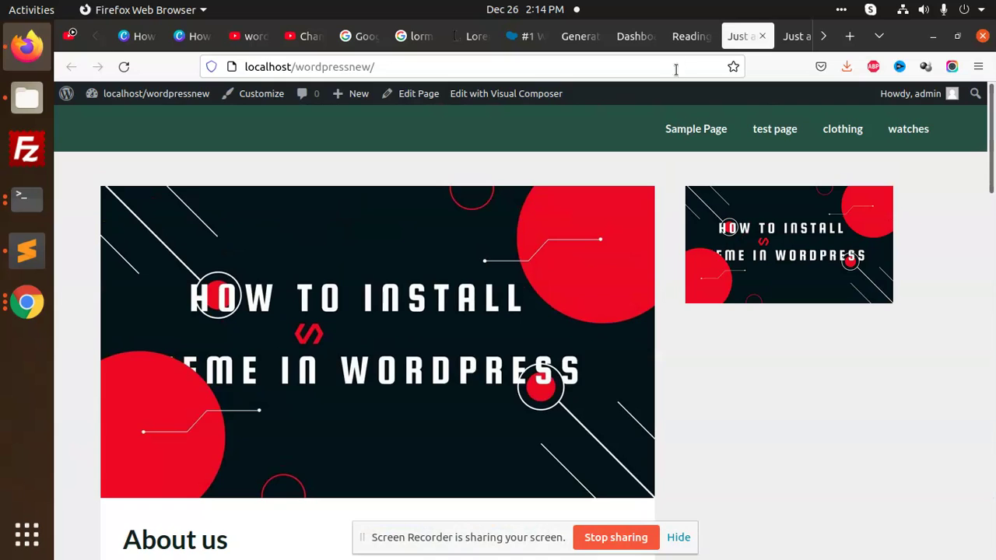
pyautogui.click(688, 36)
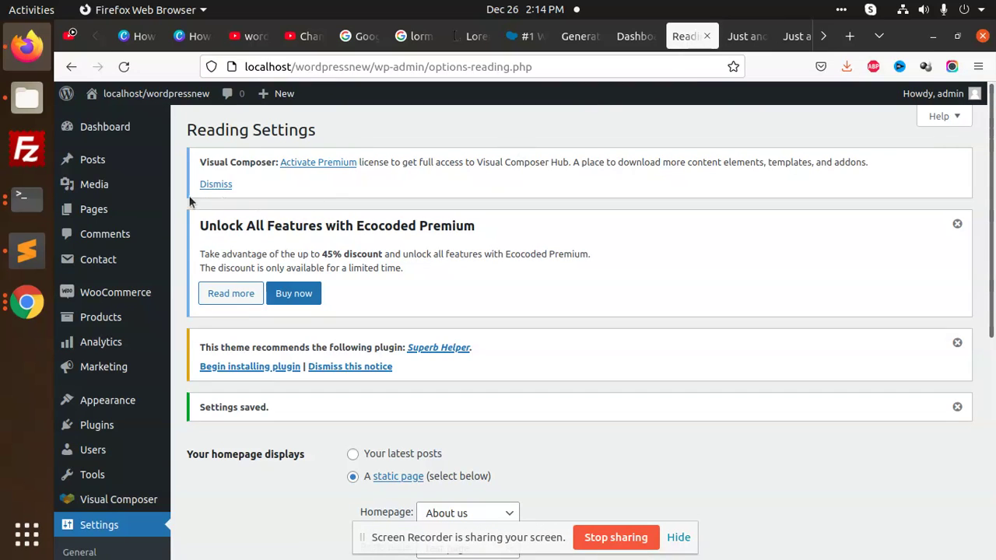
# - From All Pages, open test page's live view in a new tab and check its post listing
pyautogui.moveTo(140, 105)
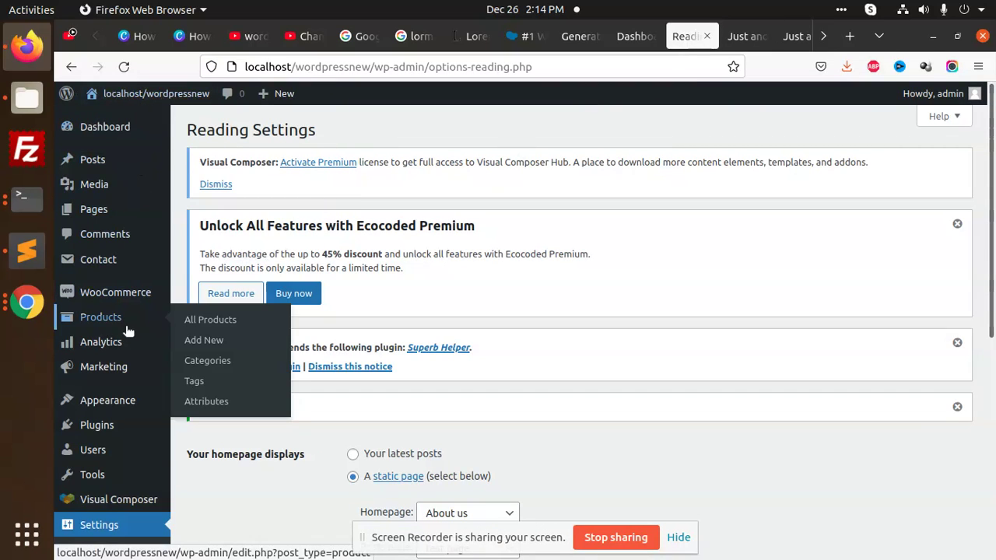
pyautogui.click(96, 211)
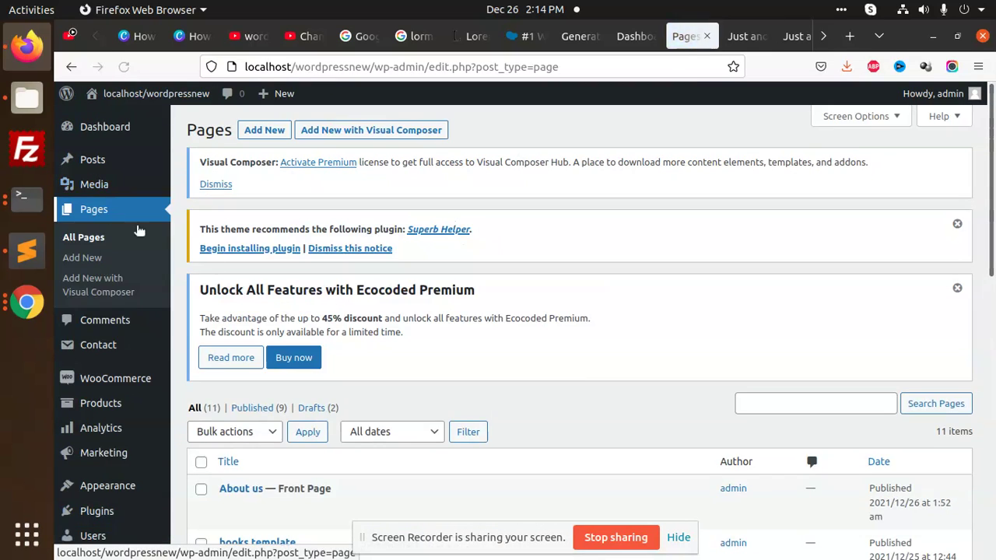
pyautogui.scroll(-5, 412, 329)
pyautogui.scroll(-4, 273, 415)
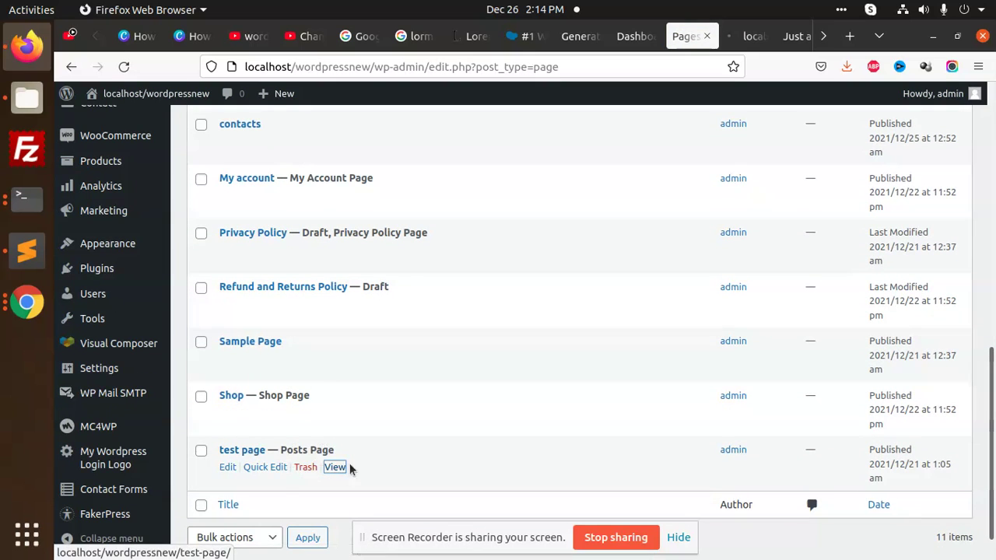
pyautogui.middleClick(343, 466)
pyautogui.click(743, 35)
pyautogui.scroll(-5, 436, 296)
pyautogui.scroll(-15, 397, 320)
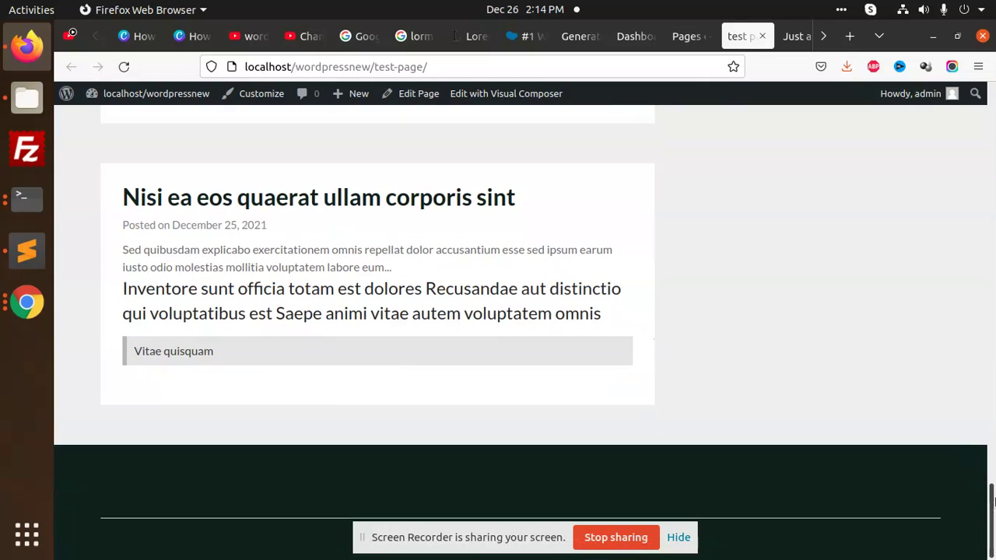
pyautogui.press('Home')
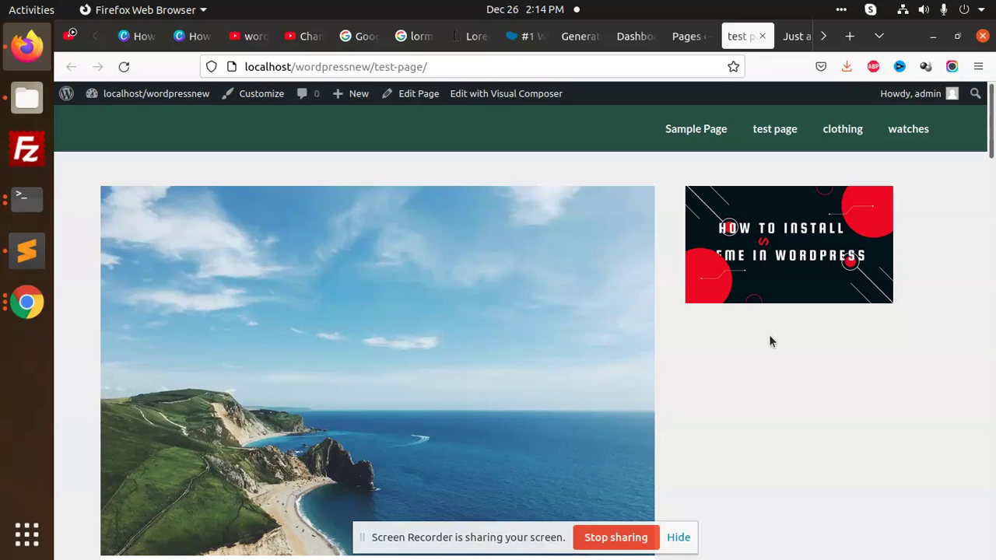
# - In the file manager, select page-contact.php inside the themes/tyche folder
pyautogui.click(27, 98)
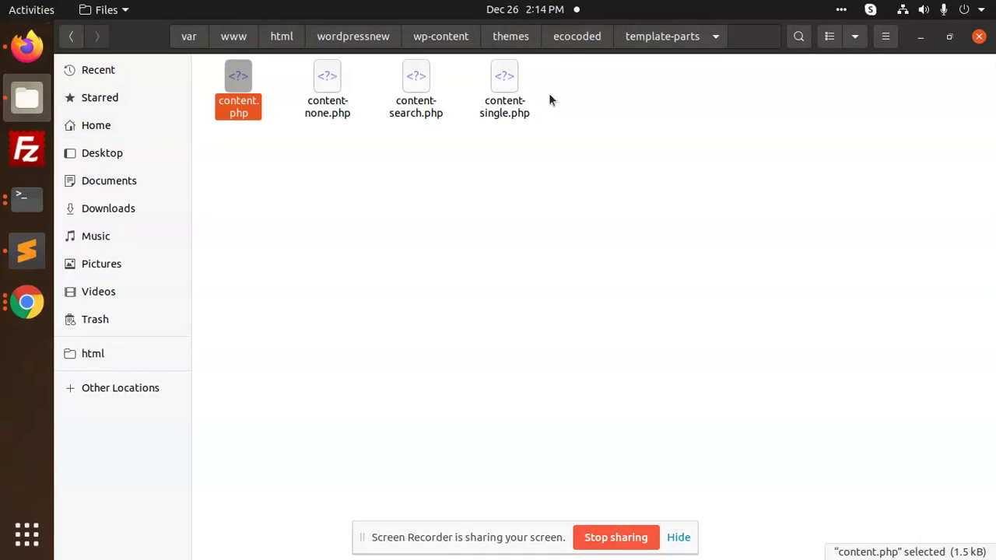
pyautogui.click(511, 36)
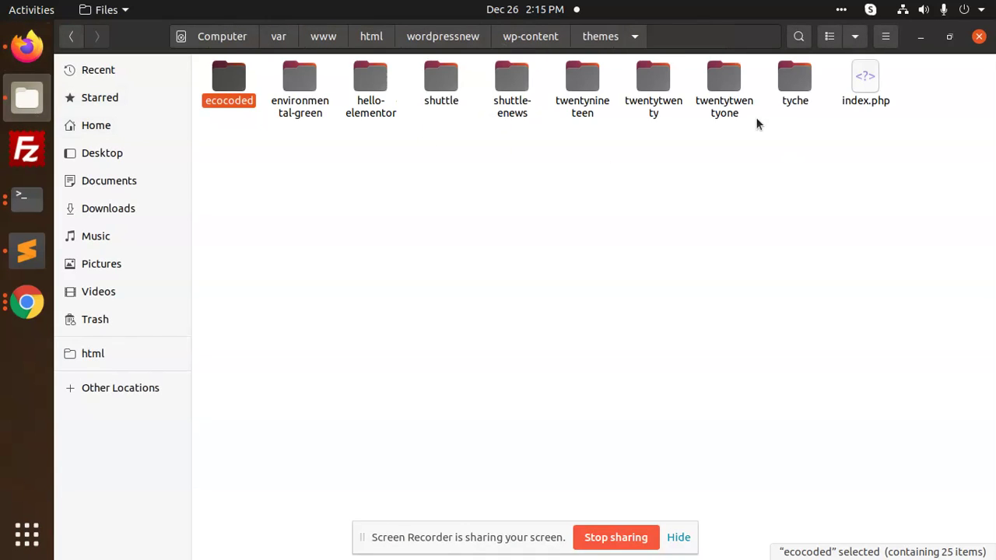
pyautogui.doubleClick(794, 82)
pyautogui.click(892, 182)
# - Paste page-contact.php into wp-content/themes/ecocoded and open it in Sublime Text
pyautogui.click(464, 39)
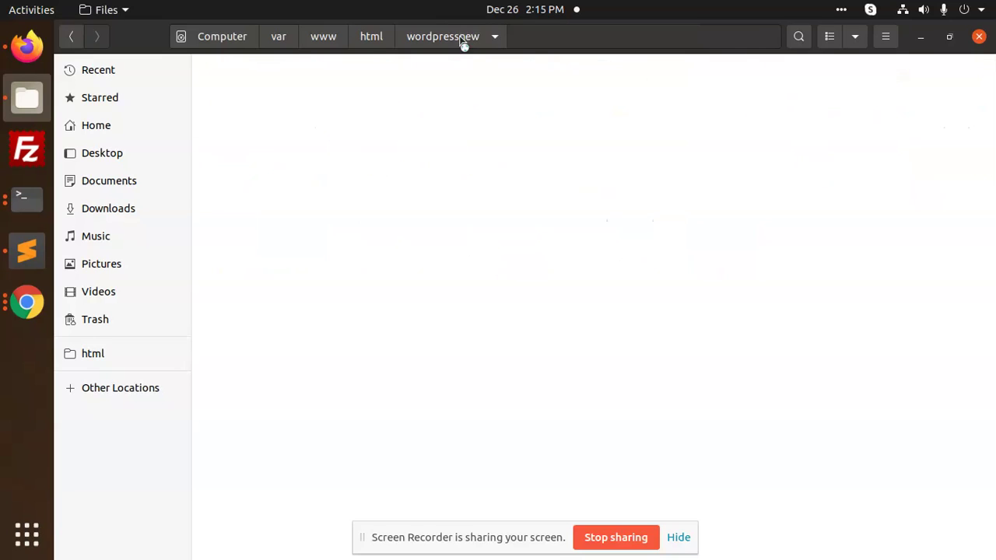
pyautogui.doubleClick(310, 103)
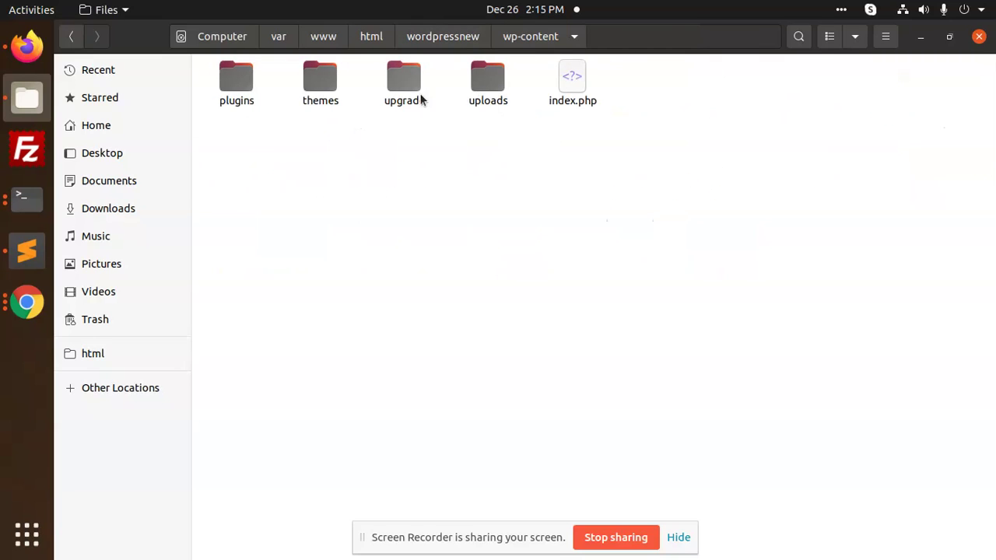
pyautogui.doubleClick(333, 99)
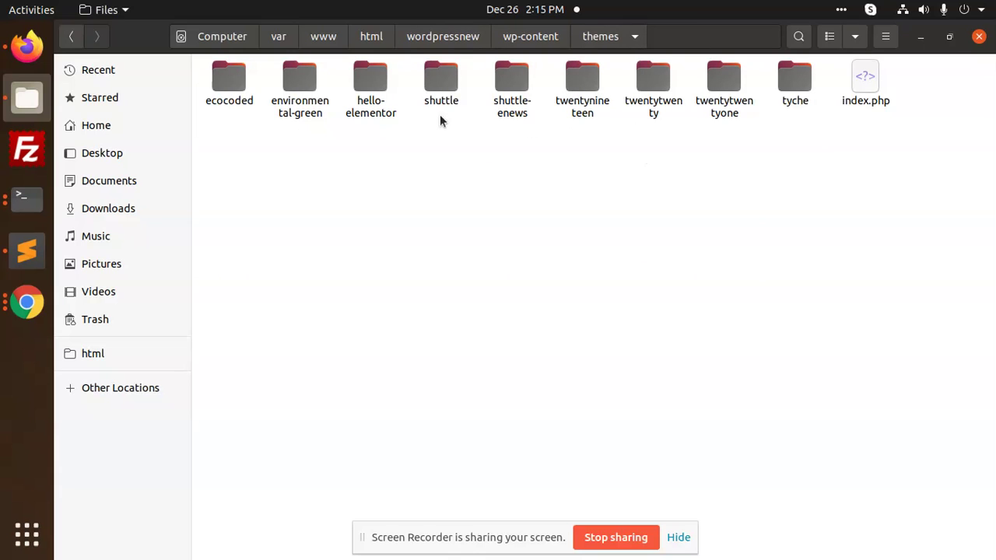
pyautogui.click(210, 93)
pyautogui.doubleClick(210, 94)
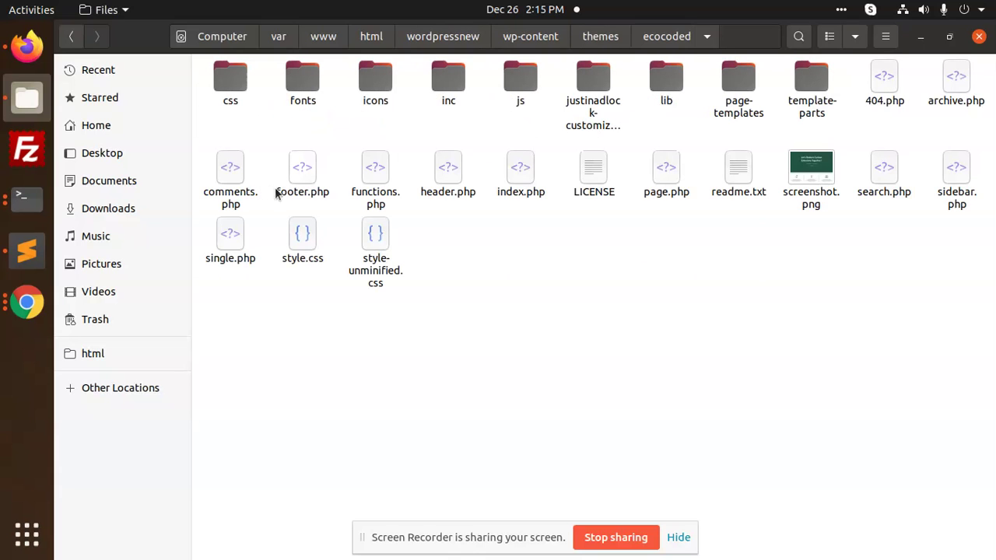
pyautogui.rightClick(551, 299)
pyautogui.click(612, 327)
pyautogui.rightClick(743, 204)
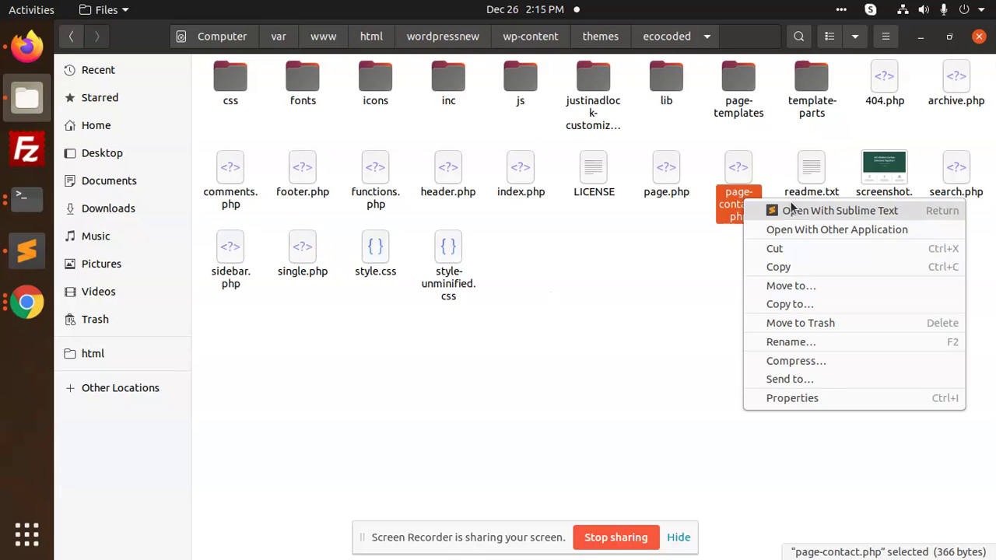
pyautogui.click(754, 208)
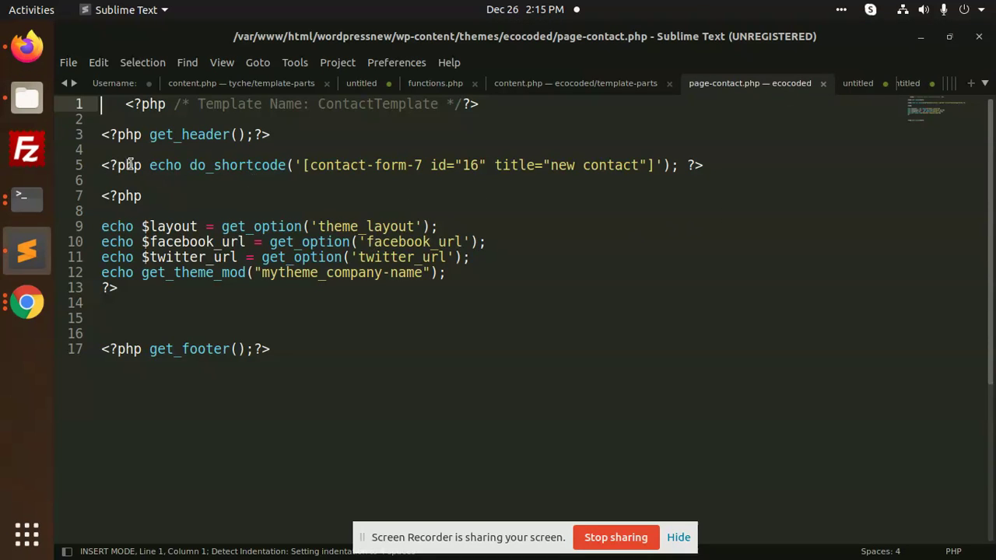
# - Delete the contact-form shortcode line from page-contact.php
pyautogui.click(144, 165)
pyautogui.moveTo(722, 168); pyautogui.dragTo(65, 172)
pyautogui.press('BackSpace')
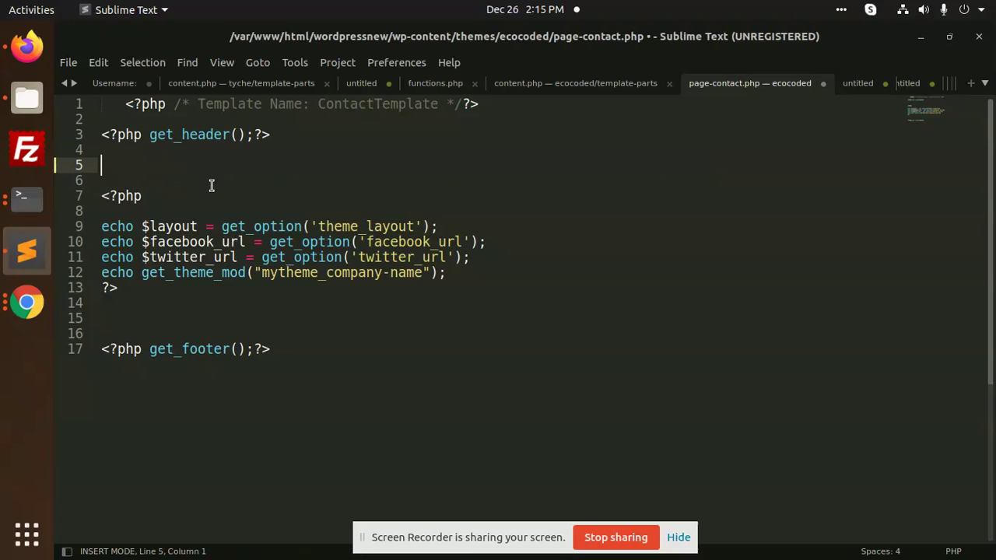
pyautogui.click(206, 175)
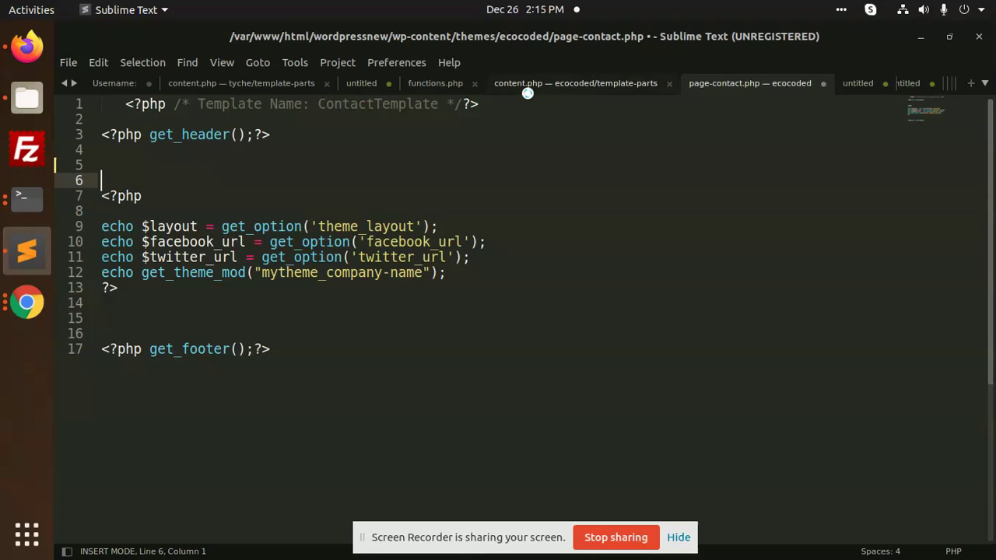
# - Copy the WP_Query loop snippet from the untitled tab and paste it into page-contact.php's line 5
pyautogui.click(854, 84)
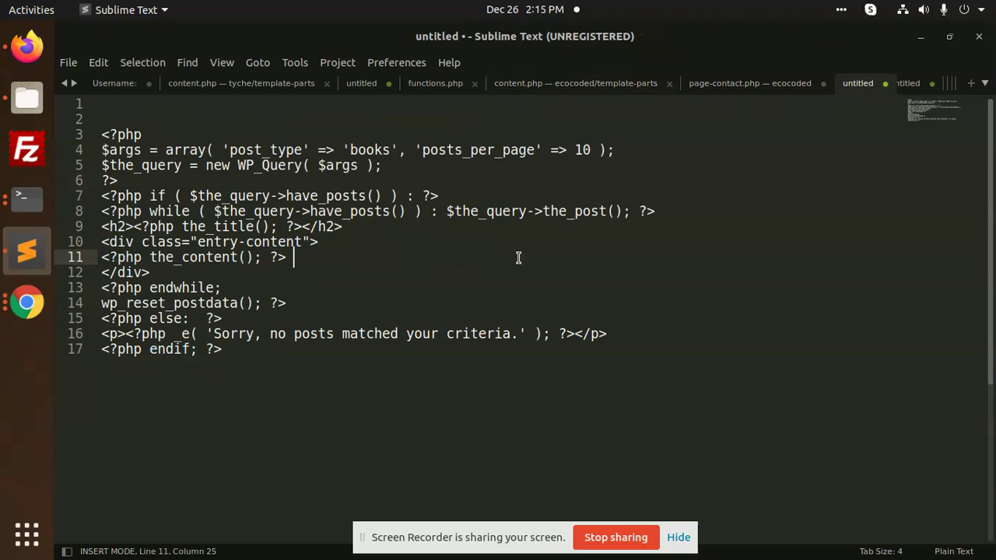
pyautogui.moveTo(361, 370); pyautogui.dragTo(30, 133)
pyautogui.hotkey('ctrl', 'c')
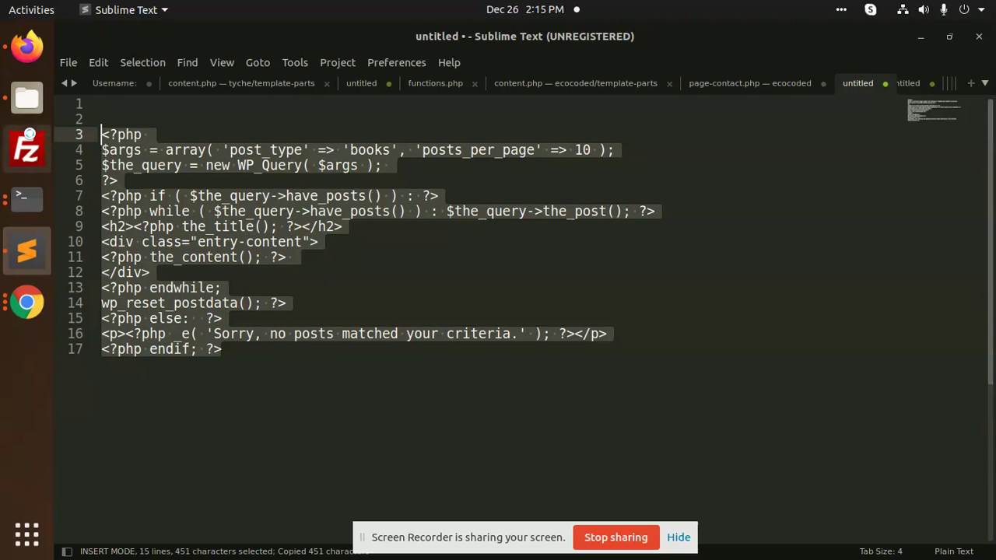
pyautogui.click(714, 85)
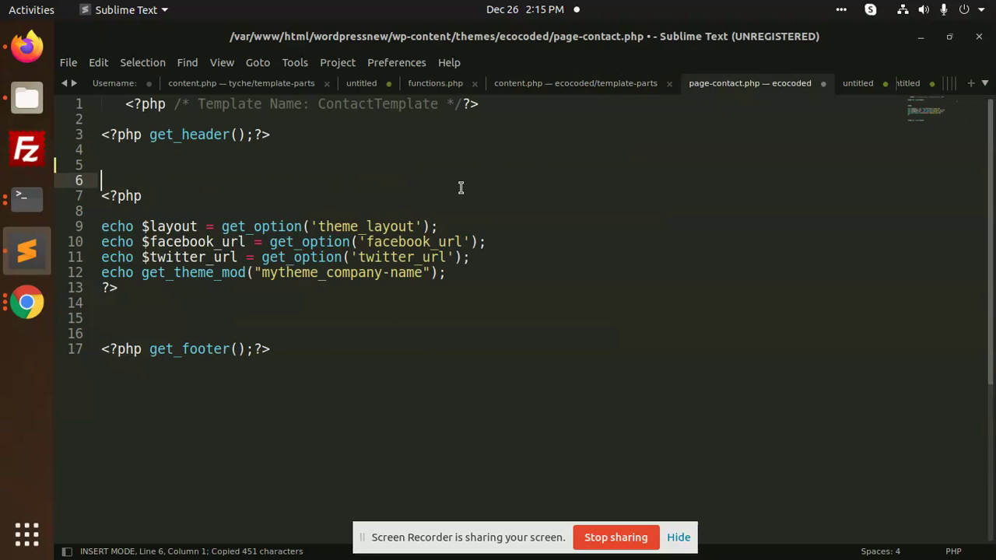
pyautogui.press('Up')
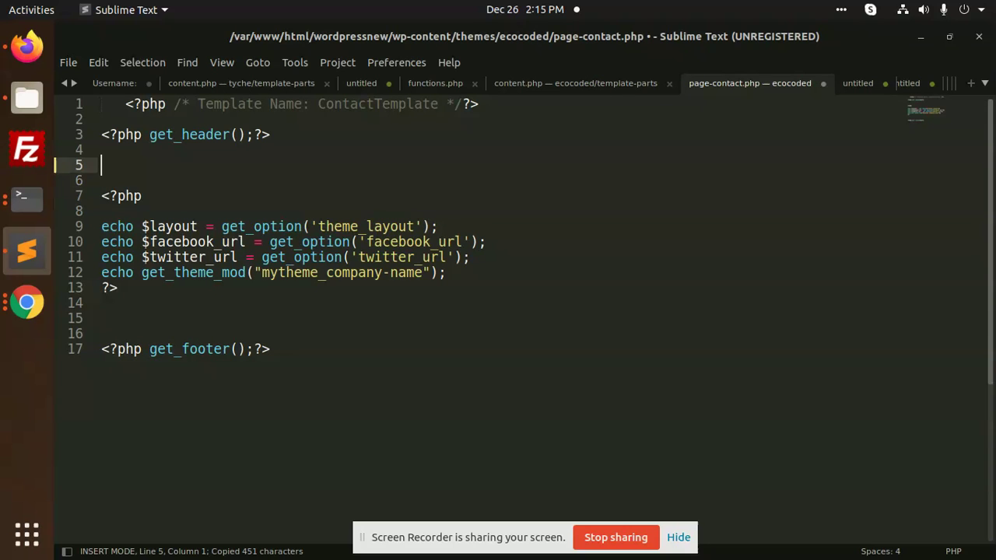
pyautogui.hotkey('ctrl', 'v')
# - Highlight 'books' in the query, then edit the first post, Magnam quas enim dolorem aut, from Posts
pyautogui.doubleClick(365, 180)
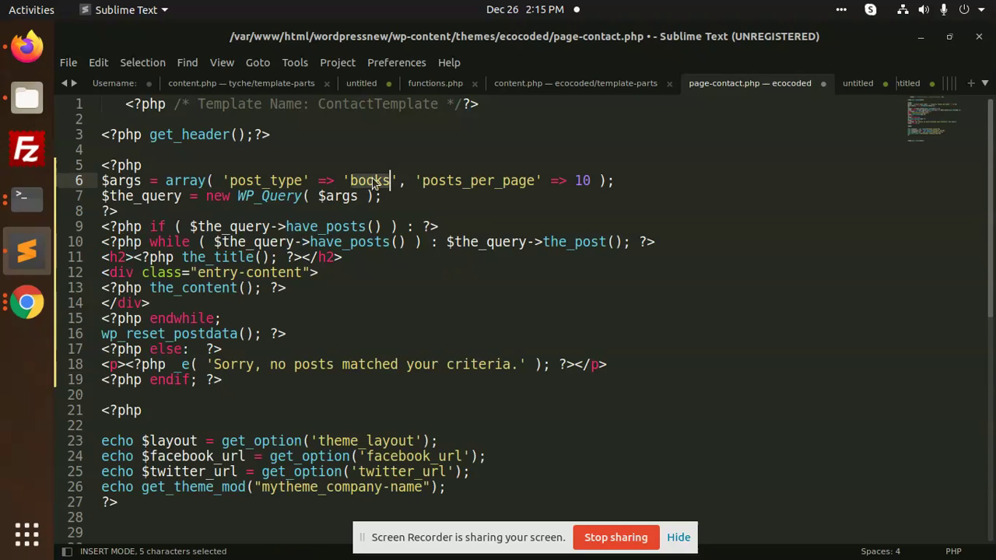
pyautogui.click(26, 46)
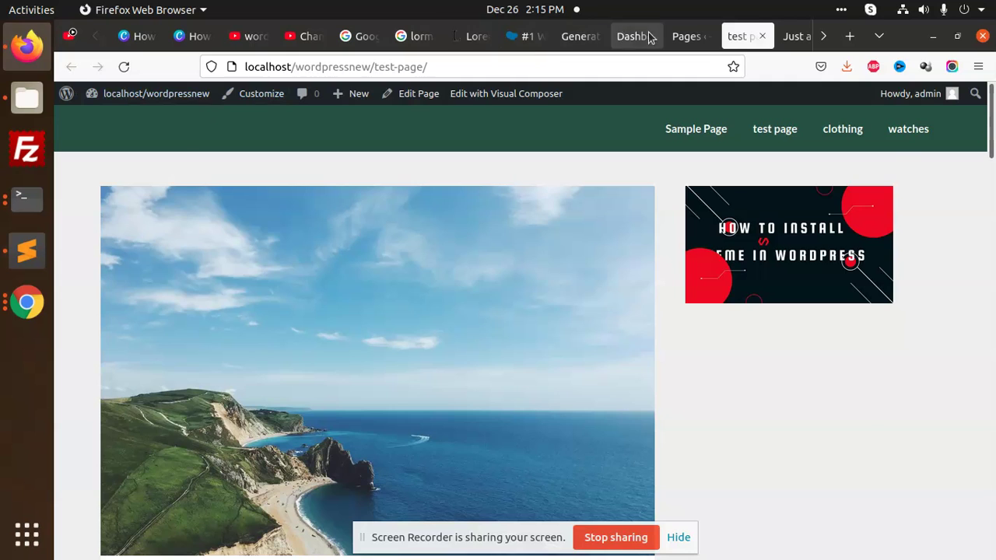
pyautogui.click(686, 35)
pyautogui.scroll(10, 109, 319)
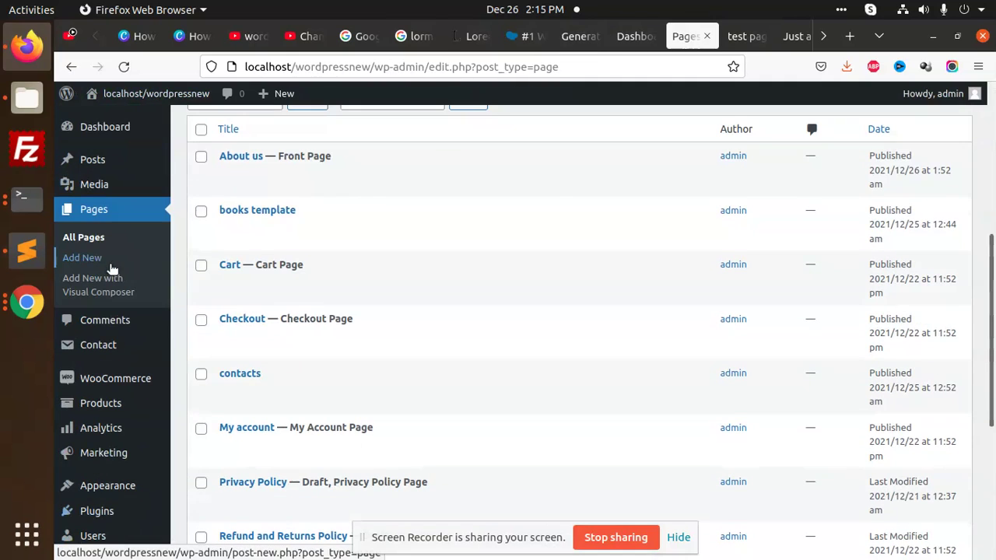
pyautogui.click(102, 161)
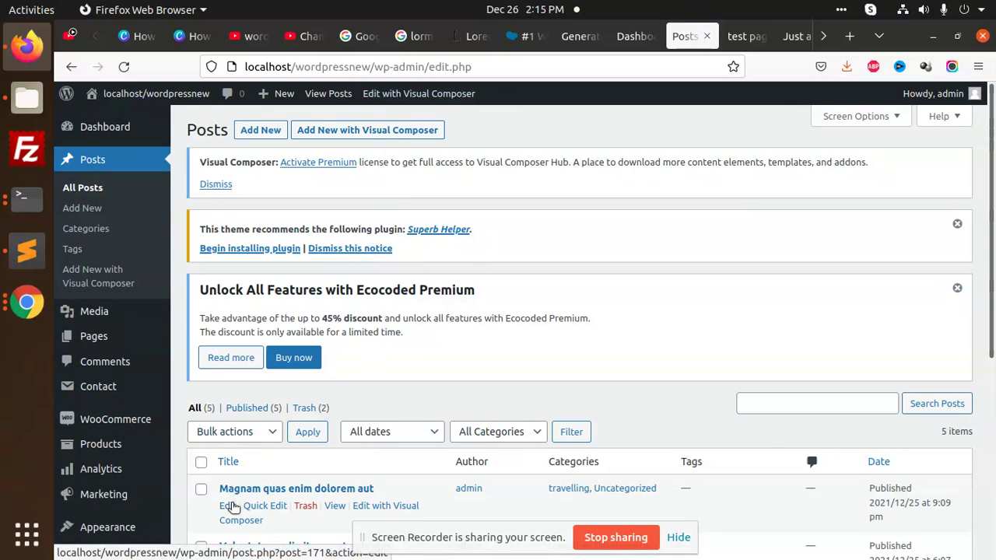
pyautogui.click(232, 507)
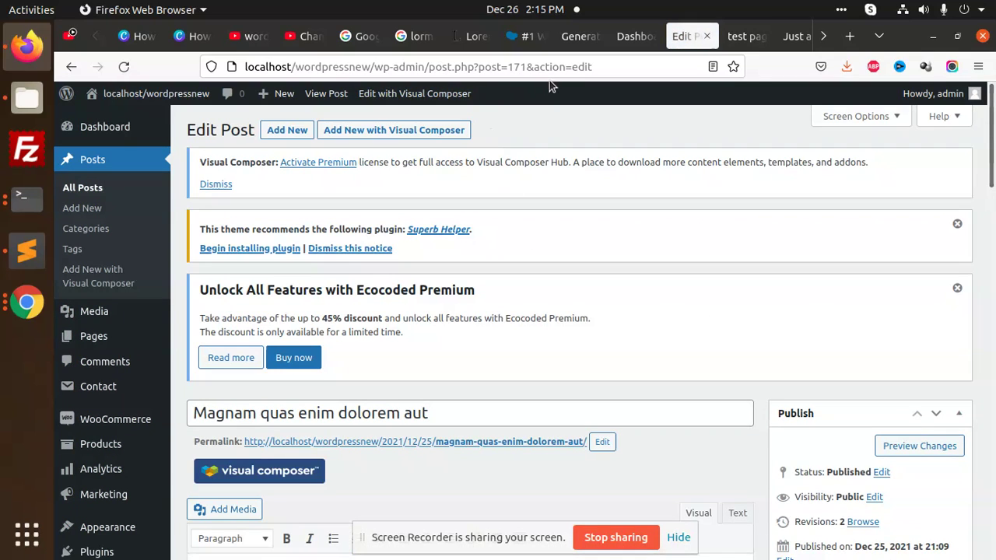
pyautogui.hotkey('alt', 'Tab')
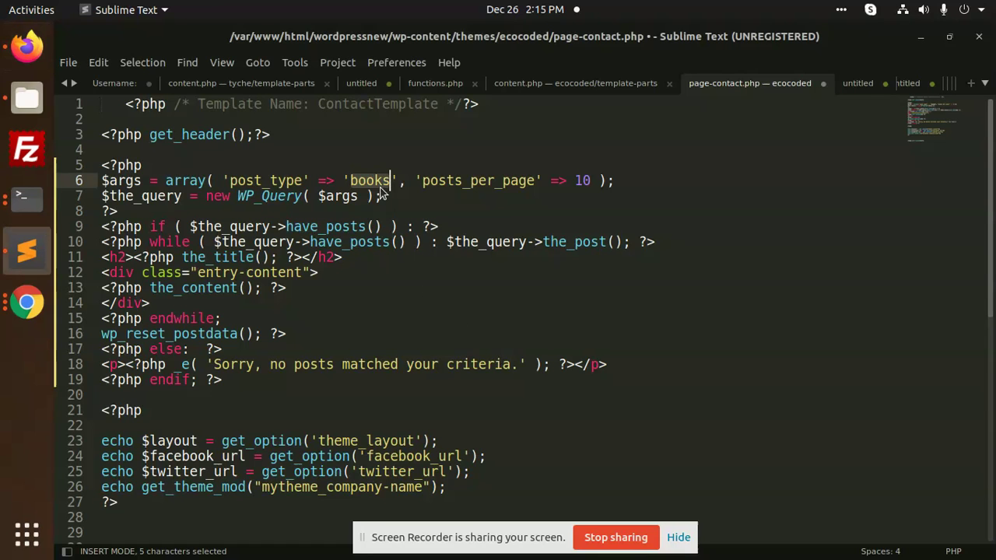
# - Replace 'books' with 'post' as the query's post type and save page-contact.php
pyautogui.write('post')
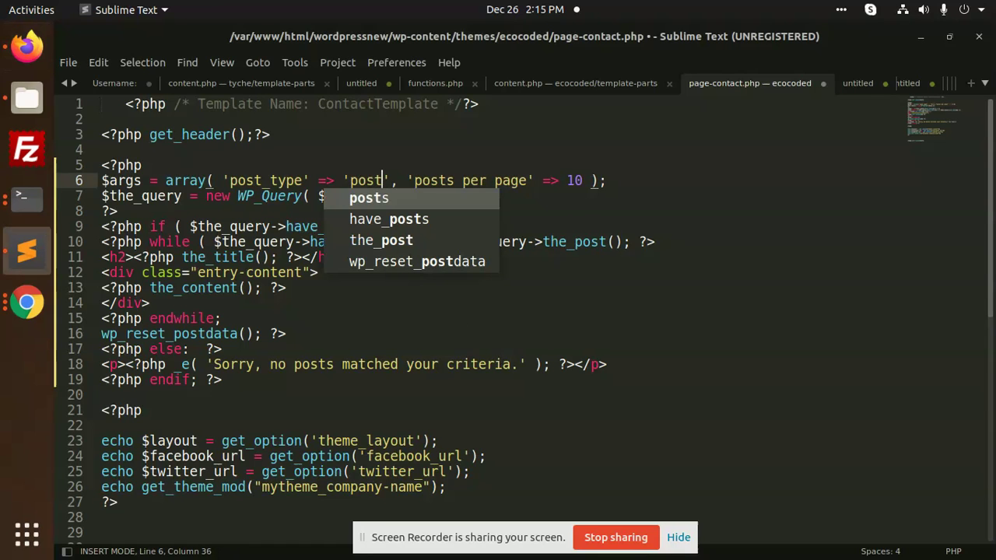
pyautogui.press('Escape')
pyautogui.press('Down')
pyautogui.press('Down')
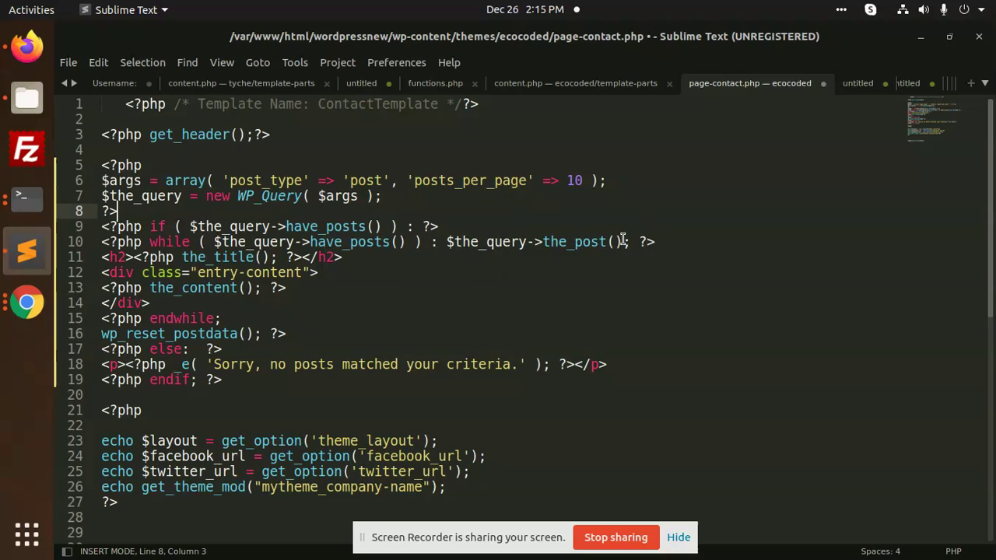
pyautogui.hotkey('ctrl', 's')
# - Delete the four get_option echo lines 23–26 and save the file again
pyautogui.click(493, 298)
pyautogui.doubleClick(489, 186)
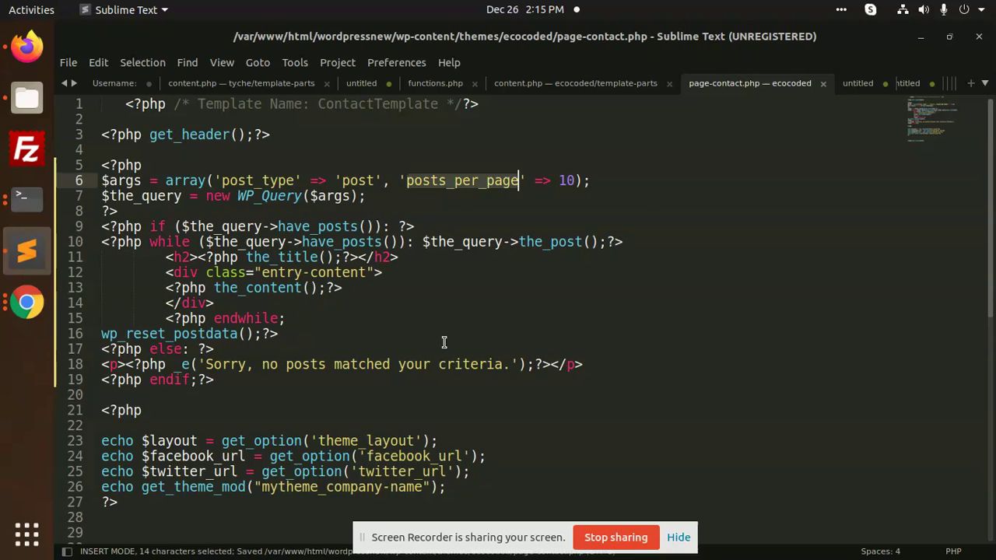
pyautogui.click(251, 393)
pyautogui.moveTo(270, 457); pyautogui.dragTo(274, 456)
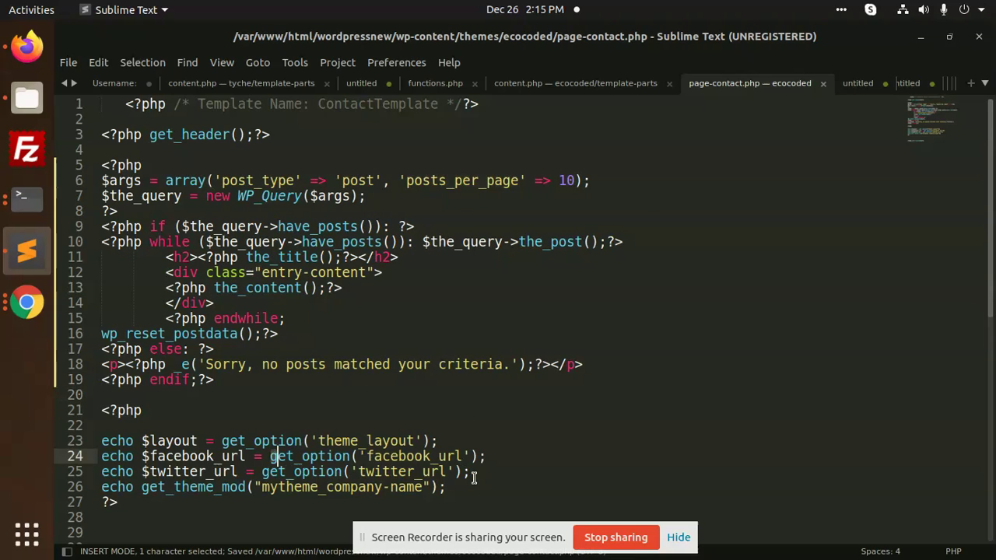
pyautogui.moveTo(454, 489); pyautogui.dragTo(98, 440)
pyautogui.press('BackSpace')
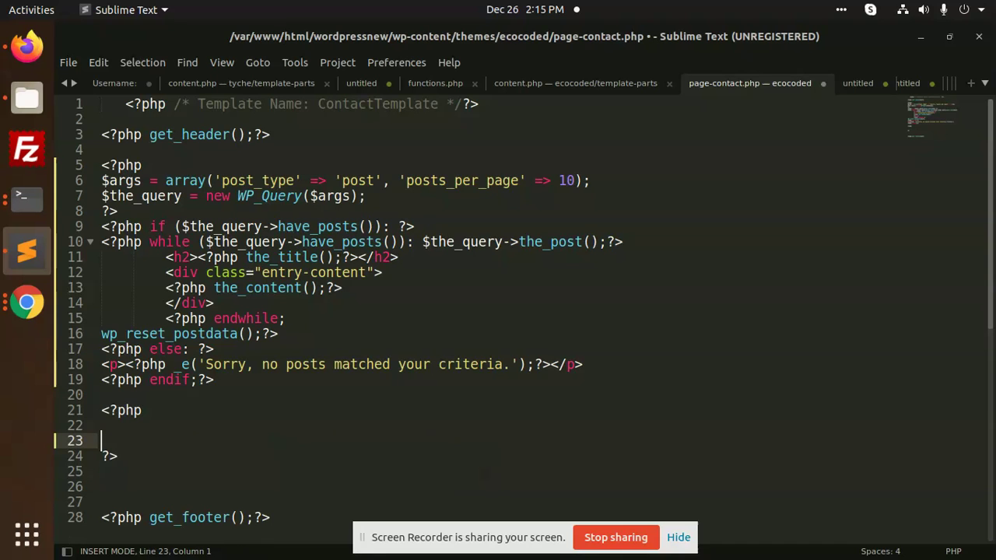
pyautogui.press('BackSpace')
pyautogui.hotkey('ctrl', 's')
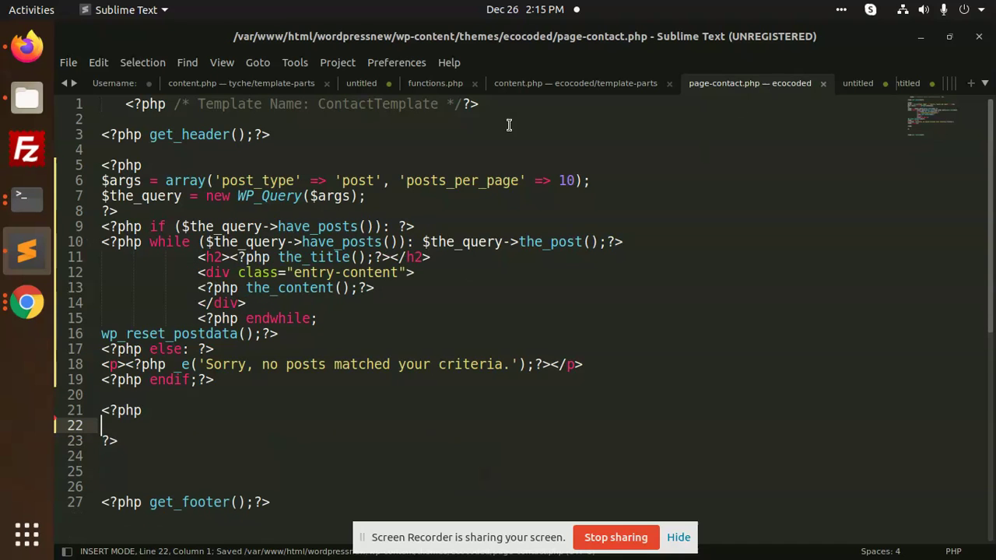
pyautogui.click(27, 46)
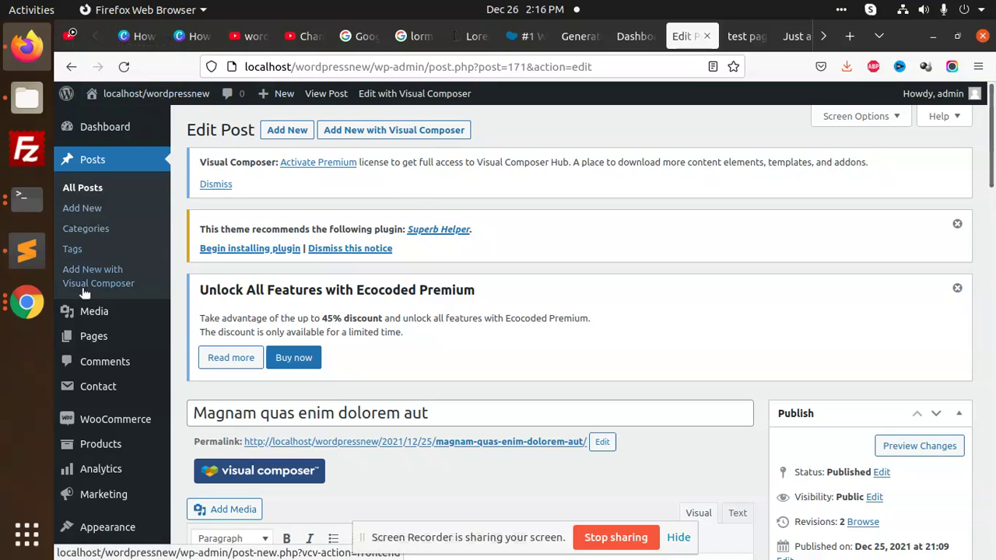
# - Start a new blog post titled 'all posts' and scroll through its editor
pyautogui.click(78, 209)
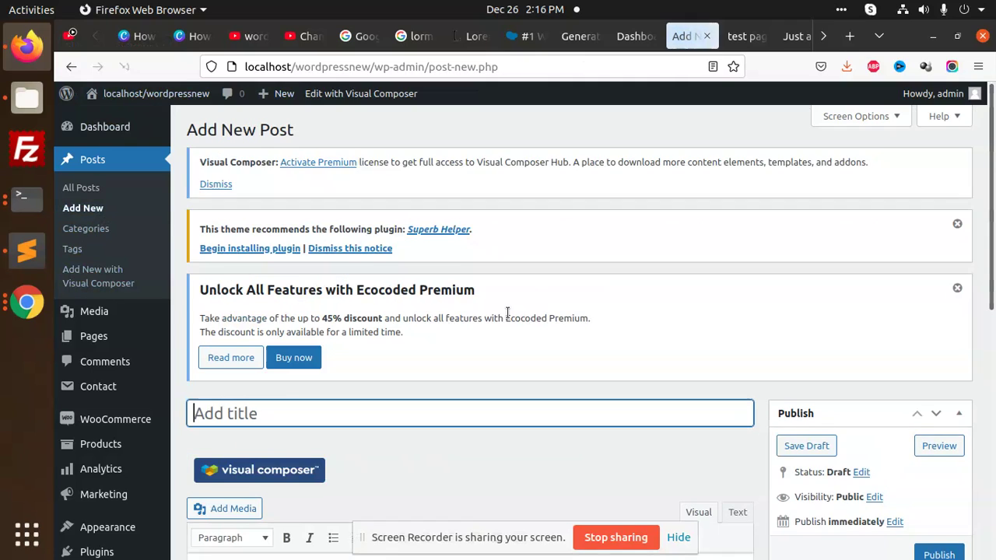
pyautogui.scroll(-3, 311, 282)
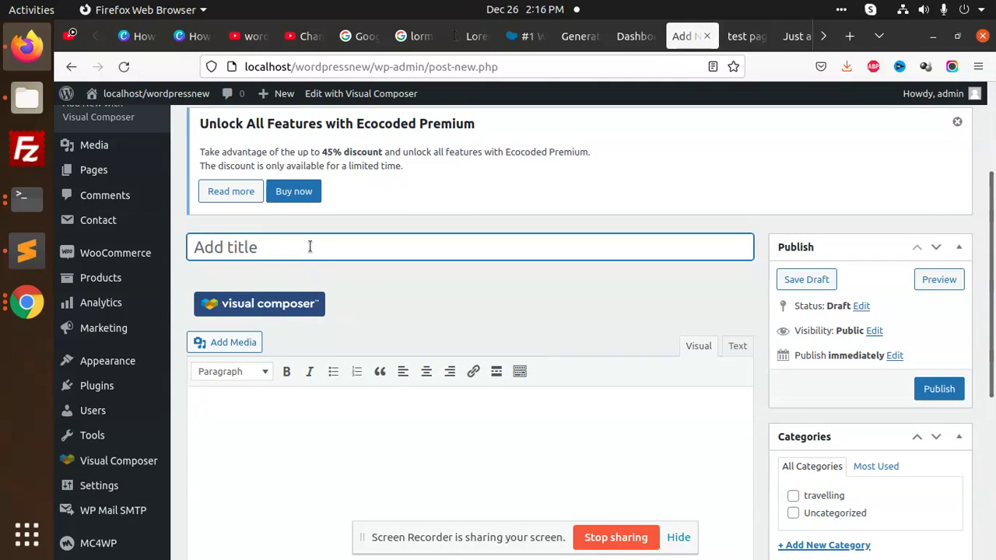
pyautogui.write('posts')
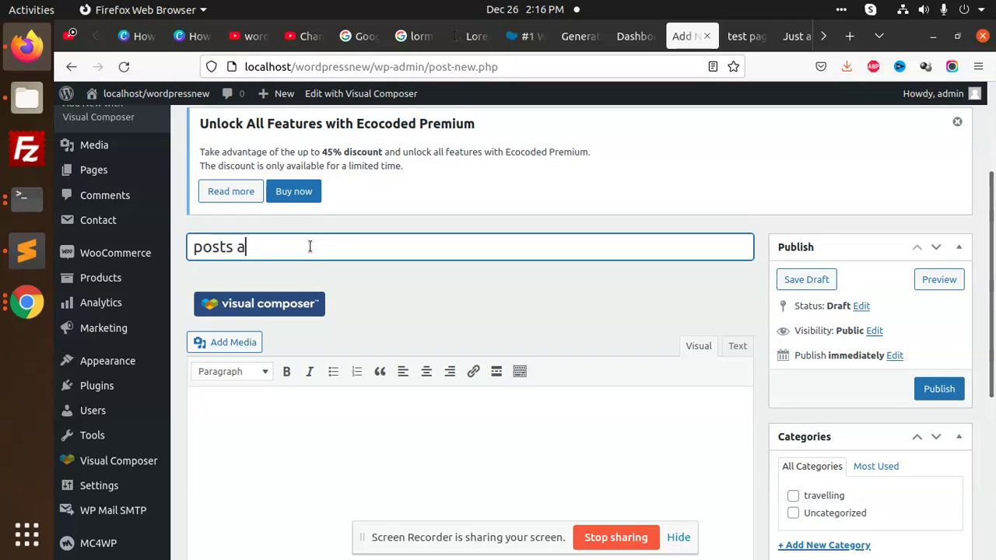
pyautogui.hotkey('ctrl', 'a')
pyautogui.write('all posts')
pyautogui.scroll(-4, 613, 332)
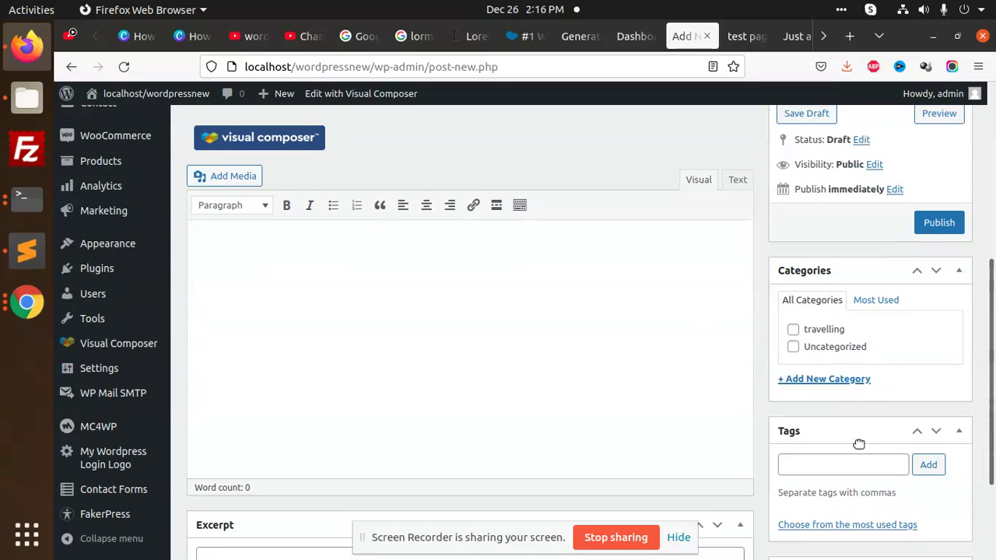
pyautogui.scroll(-3, 838, 327)
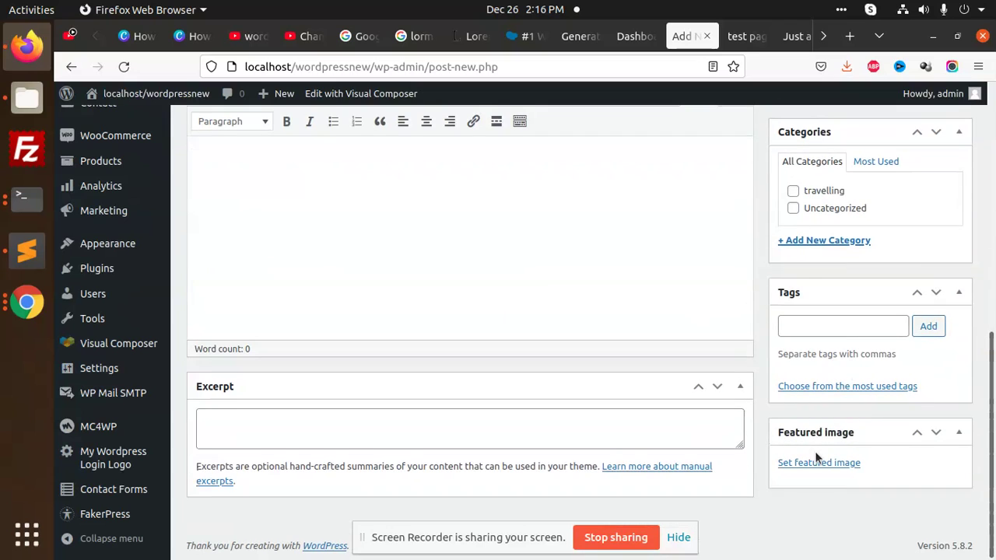
pyautogui.scroll(1, 812, 267)
pyautogui.scroll(2, 848, 346)
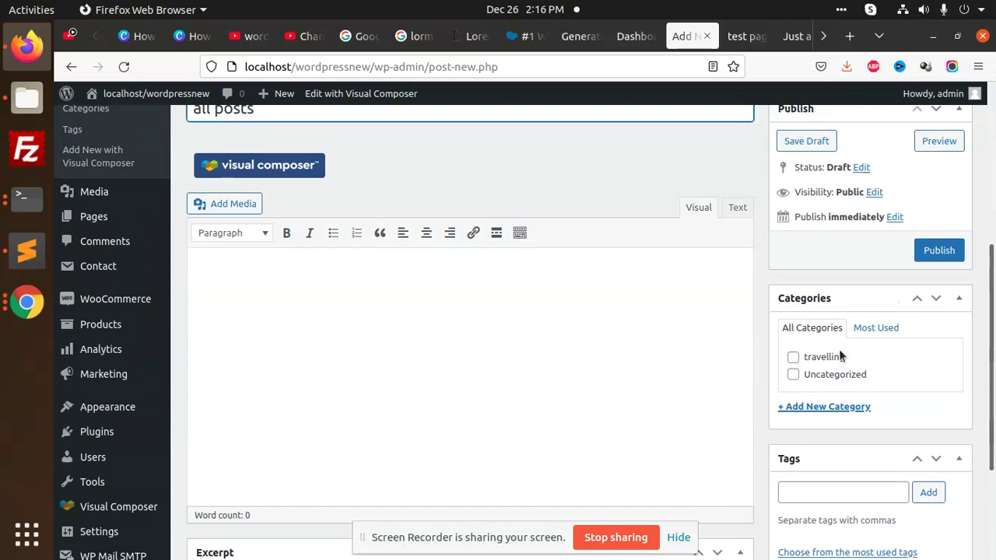
pyautogui.scroll(4, 618, 343)
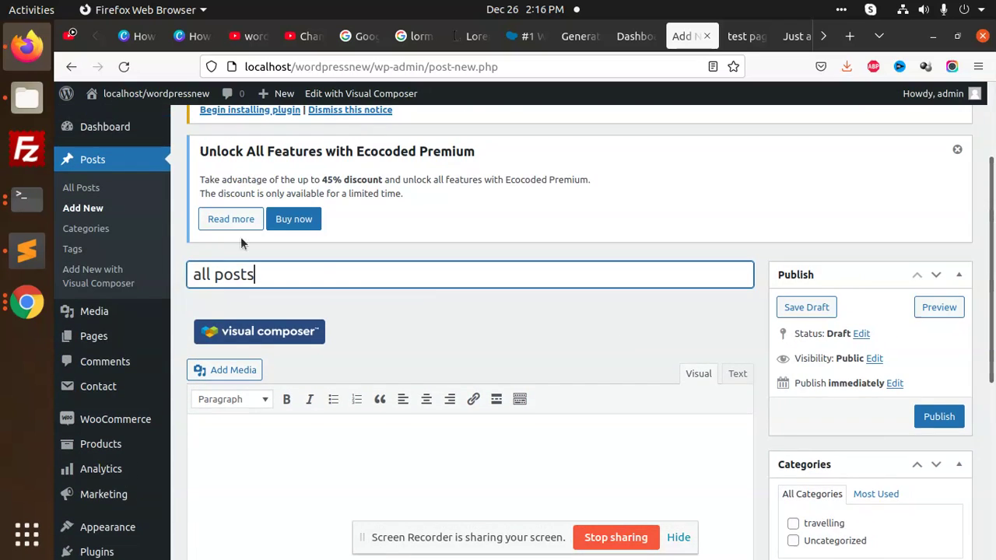
pyautogui.scroll(-4, 171, 313)
pyautogui.scroll(-2, 156, 319)
pyautogui.scroll(3, 109, 206)
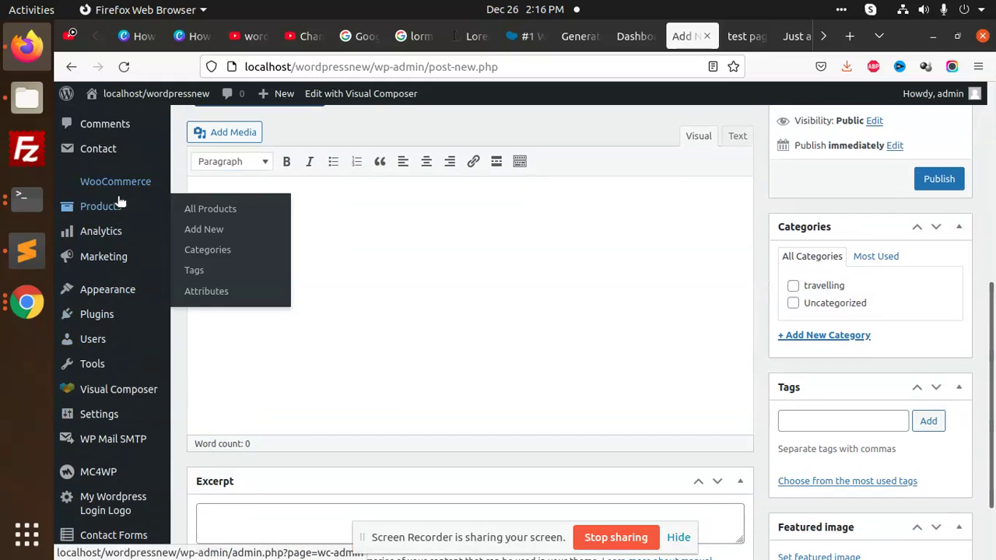
pyautogui.scroll(3, 117, 209)
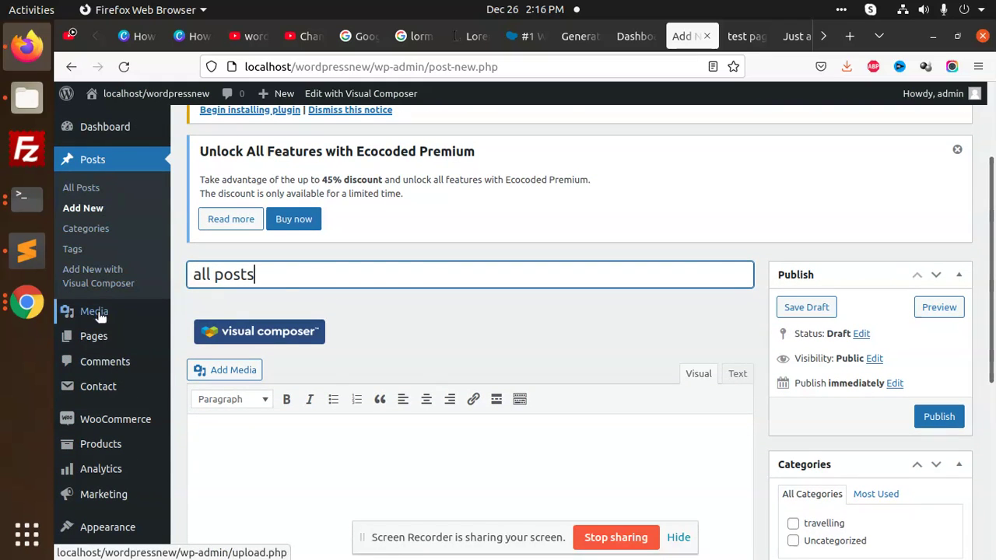
pyautogui.moveTo(99, 342)
# - Abandon the unsaved post and start a new page titled 'all posts'
pyautogui.click(214, 338)
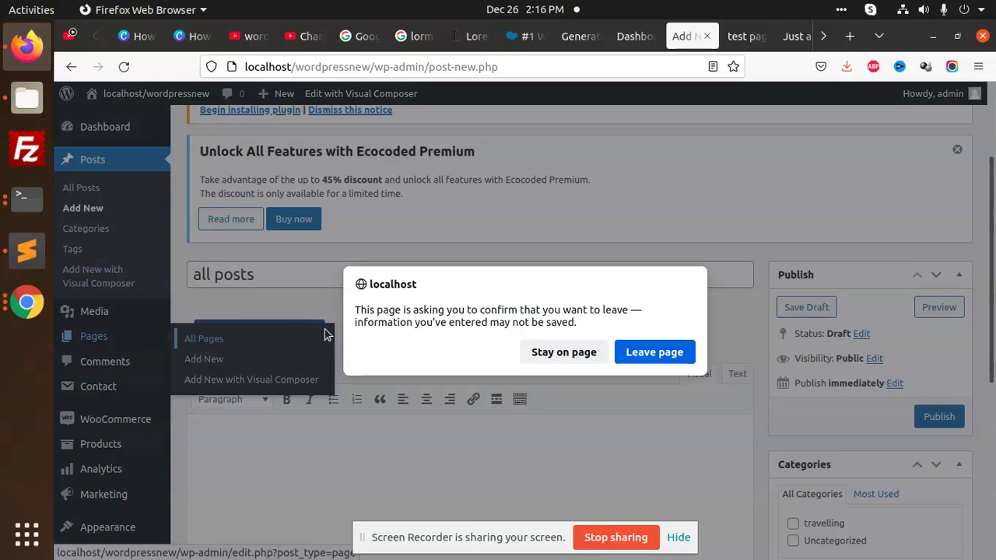
pyautogui.click(655, 352)
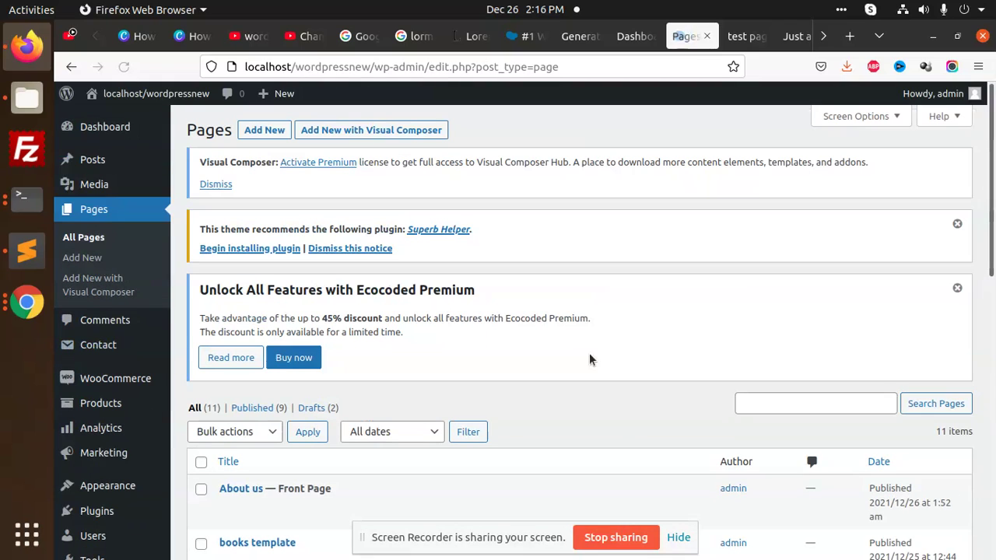
pyautogui.click(265, 130)
pyautogui.write('a')
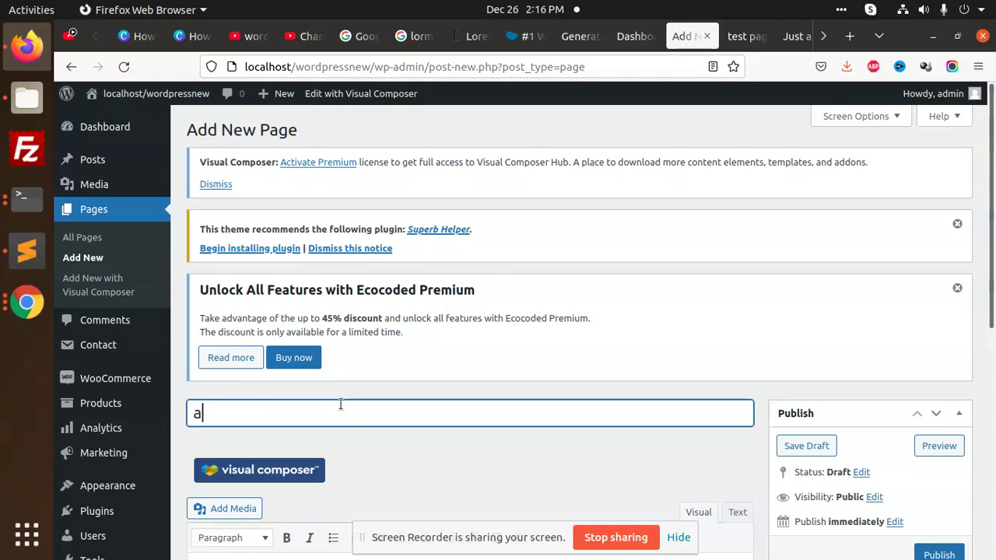
pyautogui.write('ll posts')
# - Apply the ContactTemplate page template, publish the page, and view it
pyautogui.scroll(-5, 675, 409)
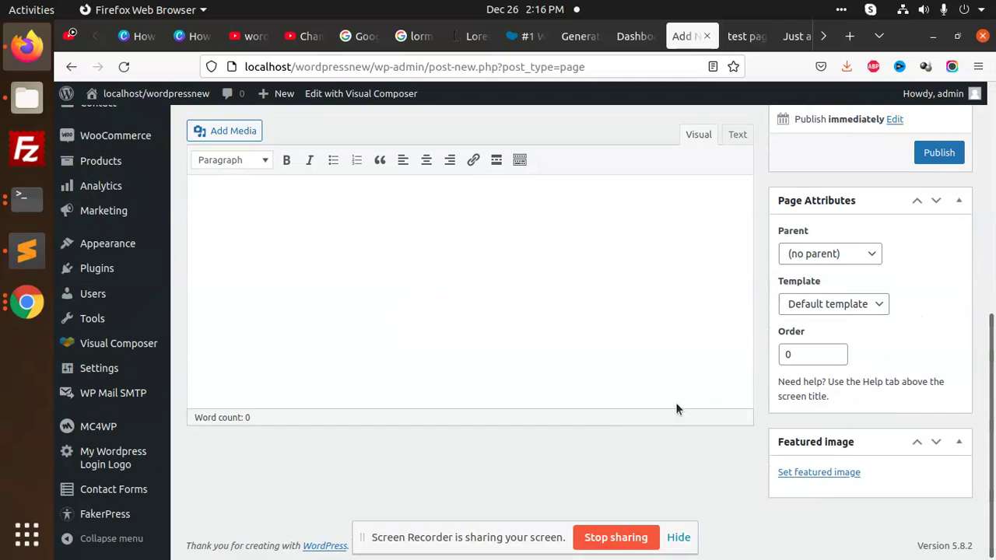
pyautogui.click(822, 303)
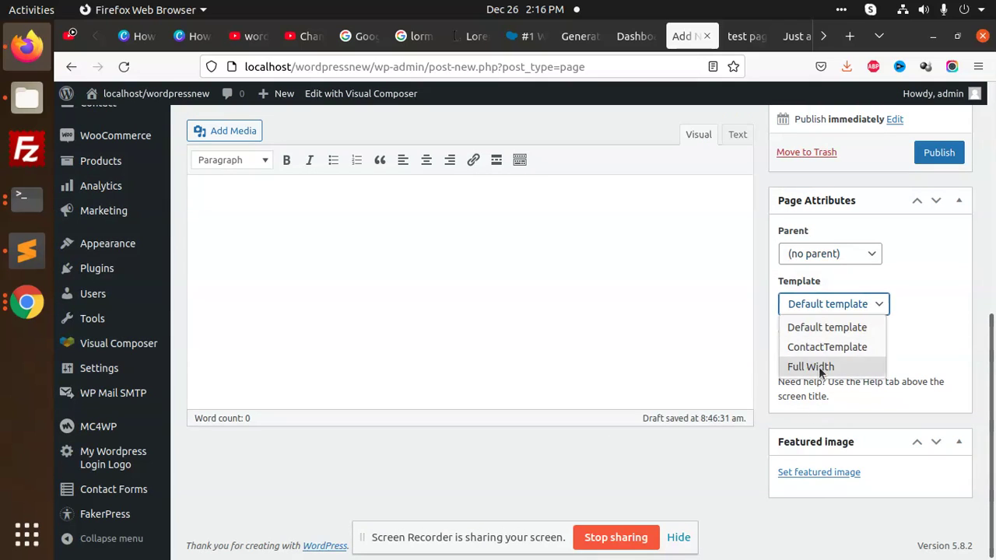
pyautogui.click(832, 347)
pyautogui.click(939, 152)
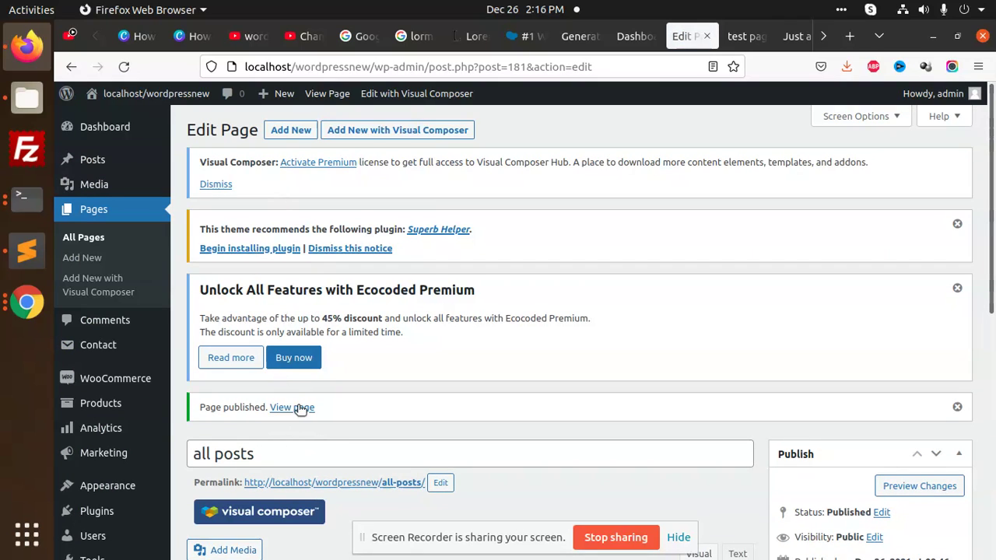
pyautogui.click(291, 406)
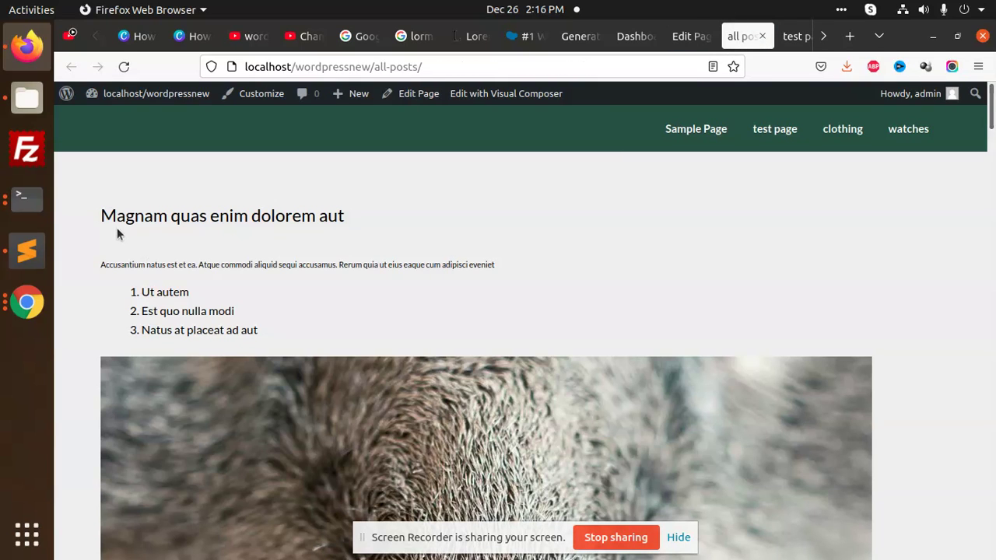
# - Scroll through the blog posts listed on the published all posts page
pyautogui.moveTo(117, 227); pyautogui.dragTo(379, 218)
pyautogui.click(150, 340)
pyautogui.scroll(-7, 419, 315)
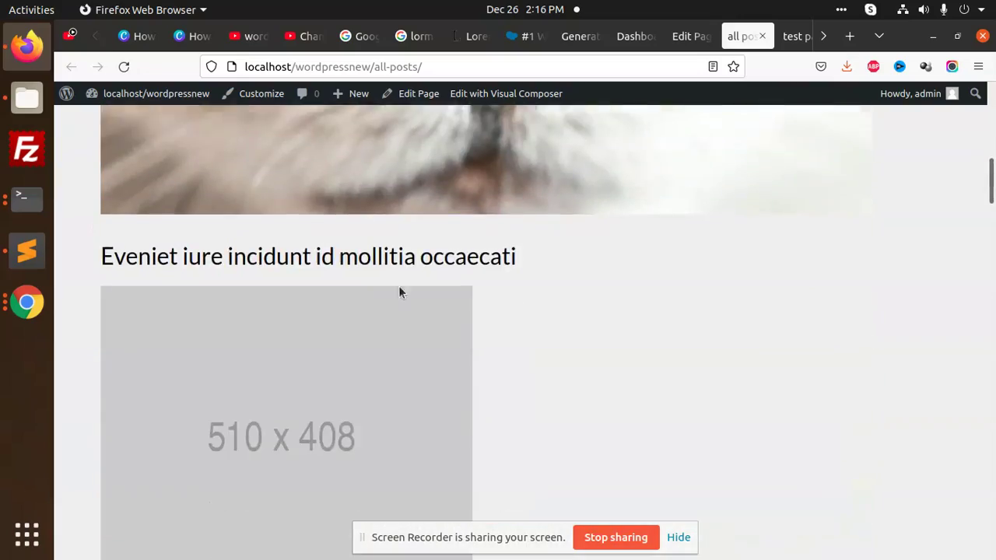
pyautogui.scroll(-6, 398, 292)
pyautogui.moveTo(156, 228); pyautogui.dragTo(571, 398)
pyautogui.scroll(-5, 571, 366)
pyautogui.click(102, 215)
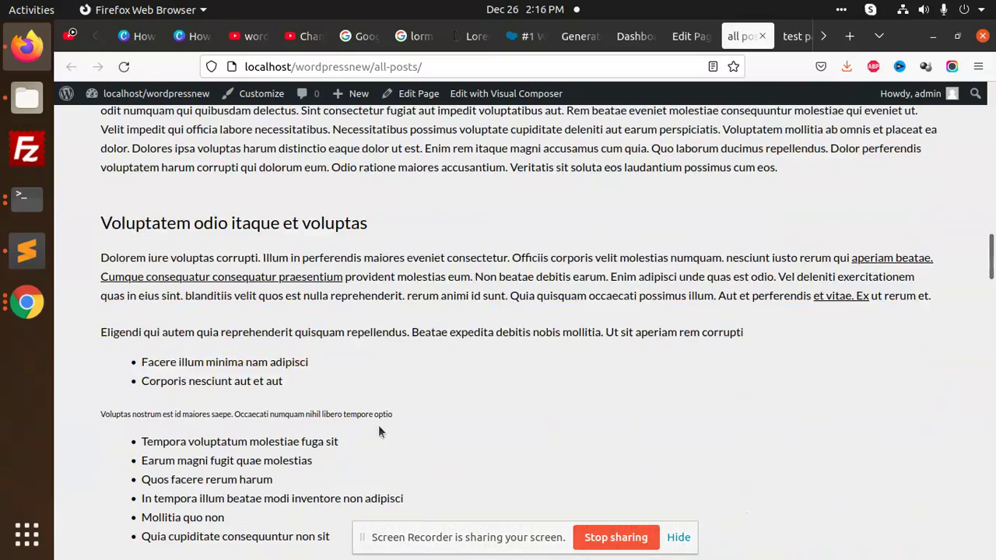
pyautogui.scroll(-20, 360, 439)
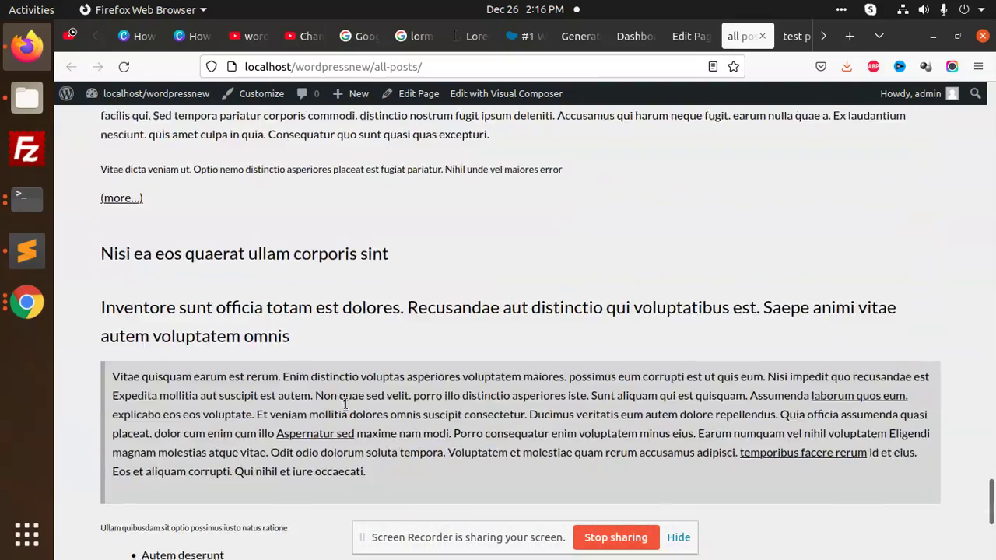
pyautogui.scroll(-6, 345, 403)
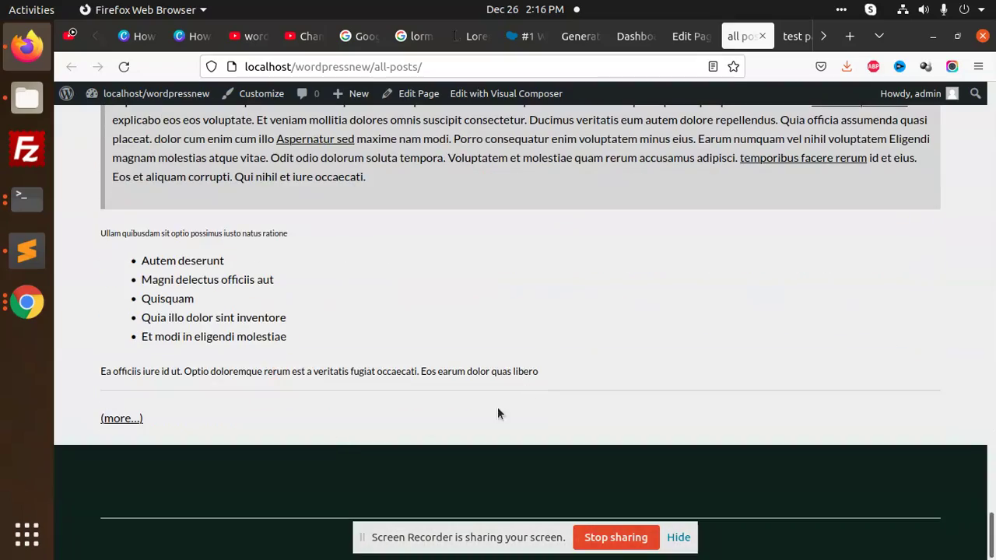
# - Open the full 'Nisi ea eos quaerat ullam corporis sint' post, then return to the template file
pyautogui.click(121, 420)
pyautogui.scroll(-10, 378, 378)
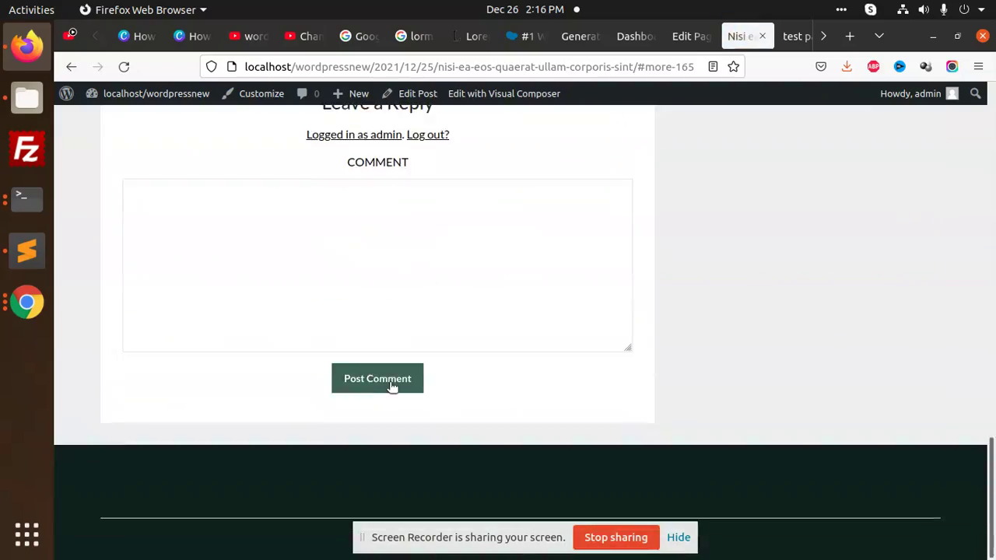
pyautogui.scroll(15, 384, 386)
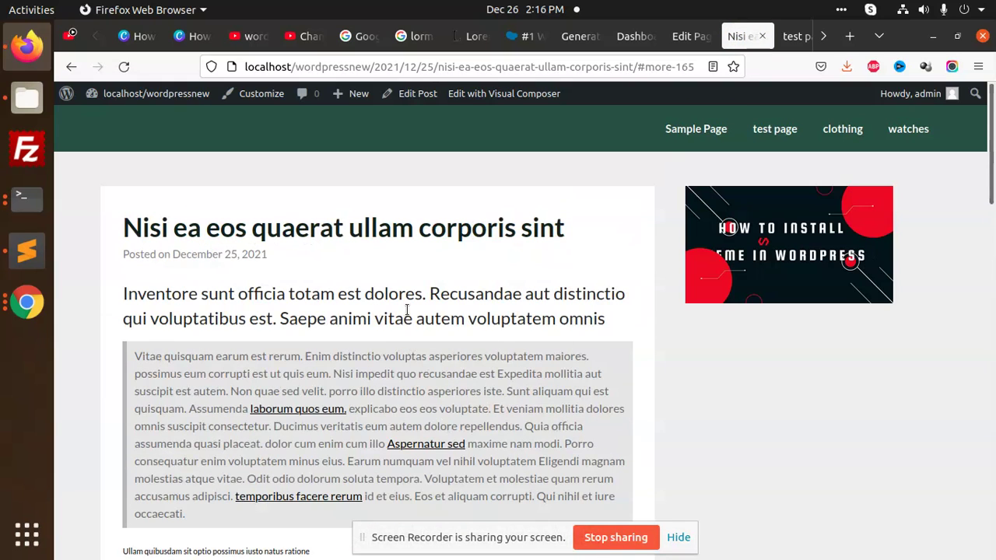
pyautogui.click(26, 250)
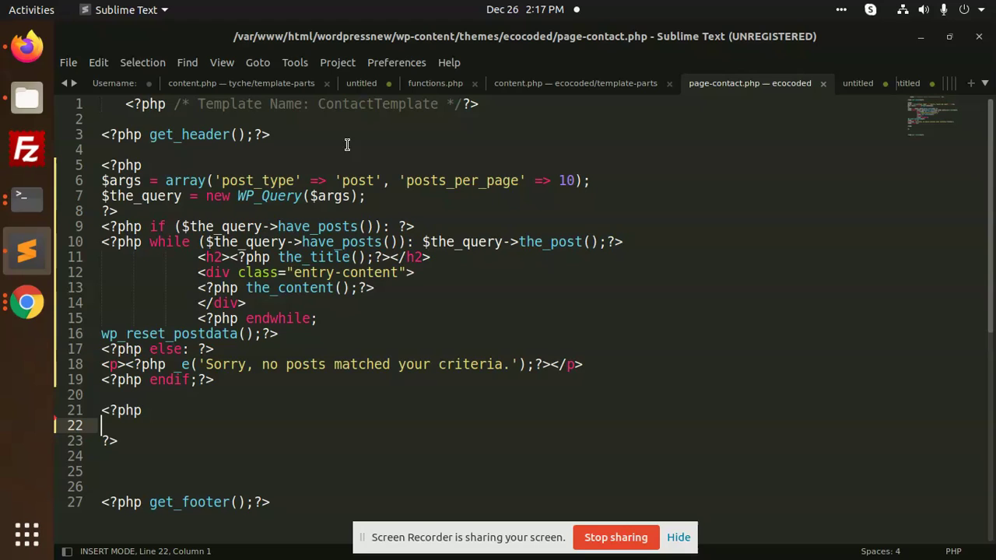
pyautogui.moveTo(154, 181); pyautogui.dragTo(593, 180)
pyautogui.click(376, 181)
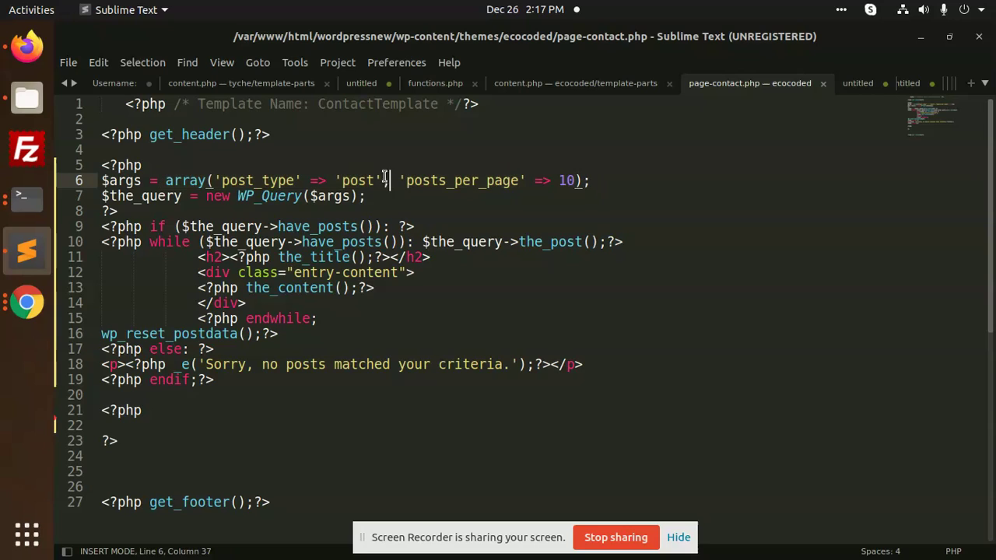
pyautogui.doubleClick(372, 182)
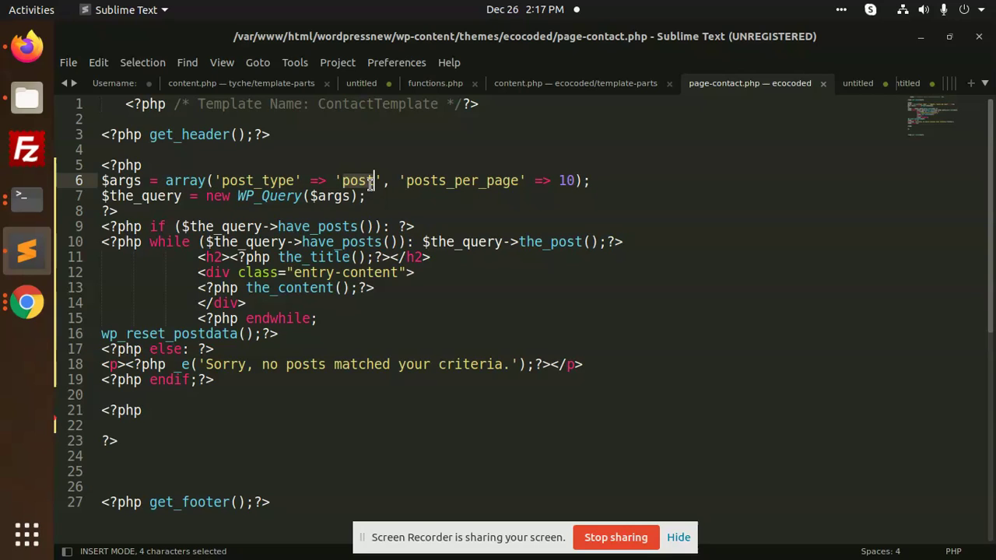
pyautogui.doubleClick(512, 181)
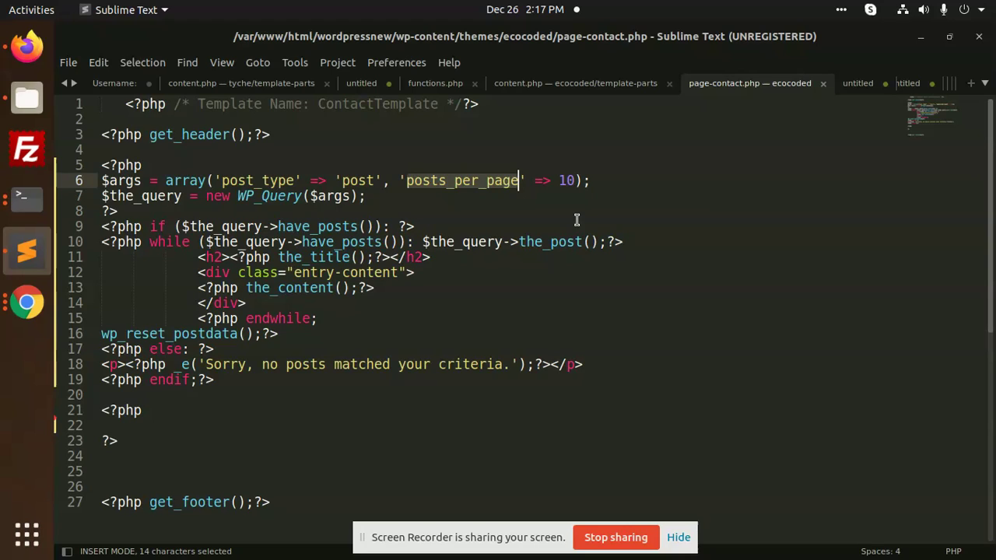